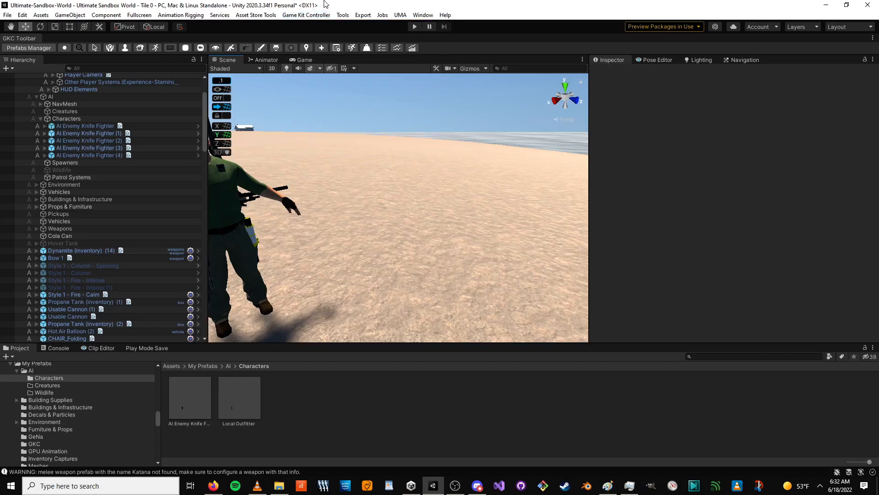
- Place the Rebel_b3 prefab from the Models > Characters > Rebel_01 folder onto the sand beside the existing player character
scroll(101, 149, up, 5)
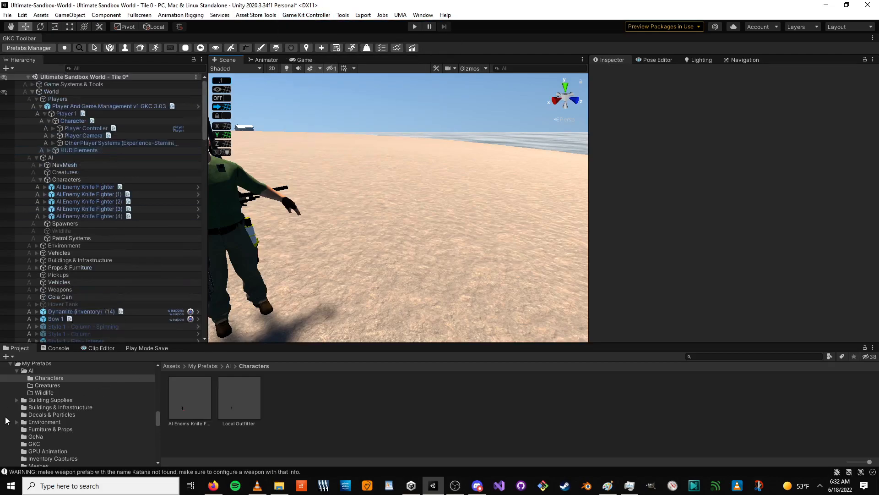
scroll(55, 415, down, 5)
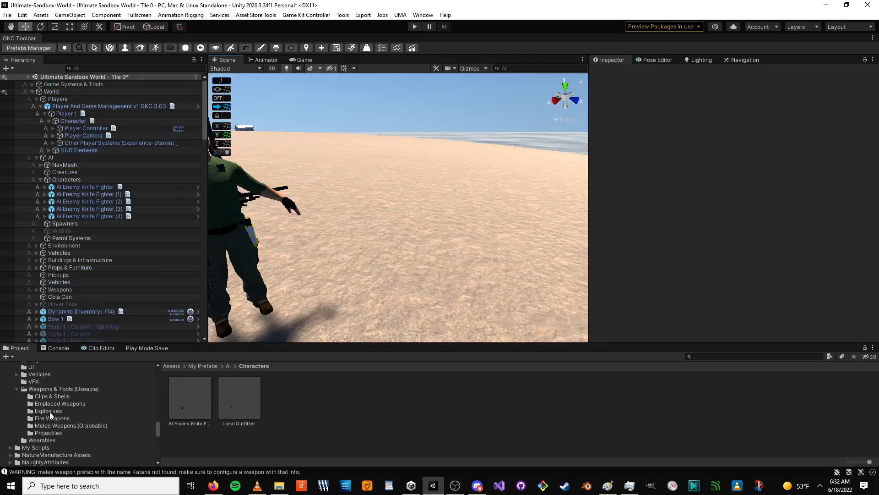
scroll(47, 414, up, 5)
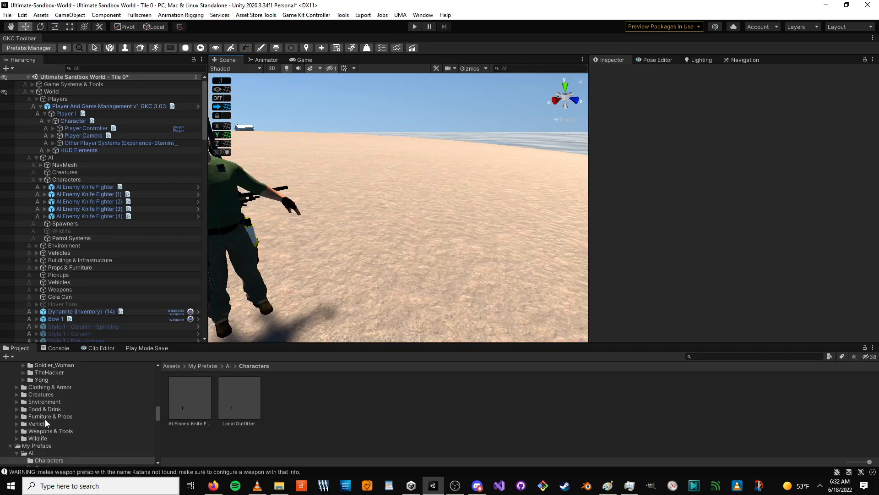
scroll(45, 419, up, 5)
click(22, 394)
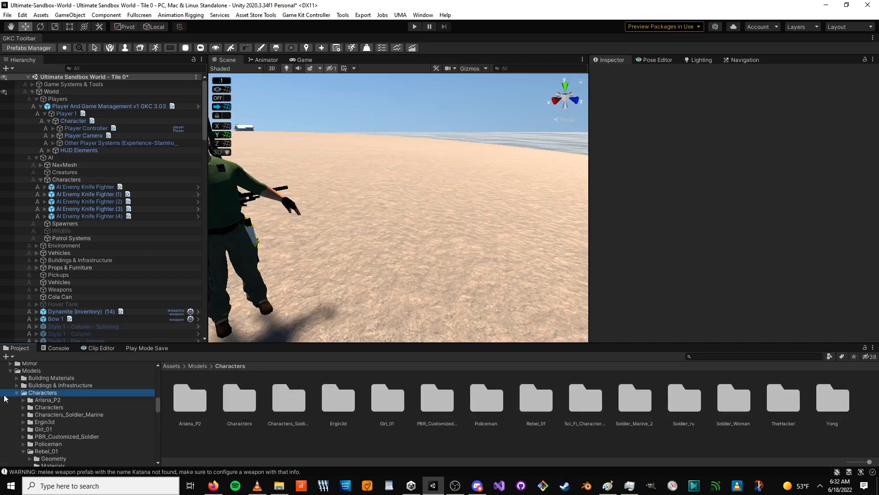
scroll(54, 426, down, 2)
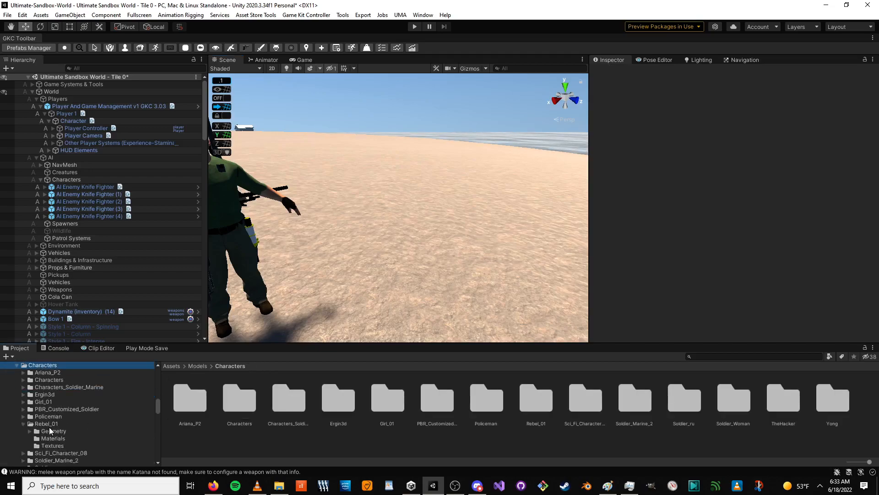
click(49, 425)
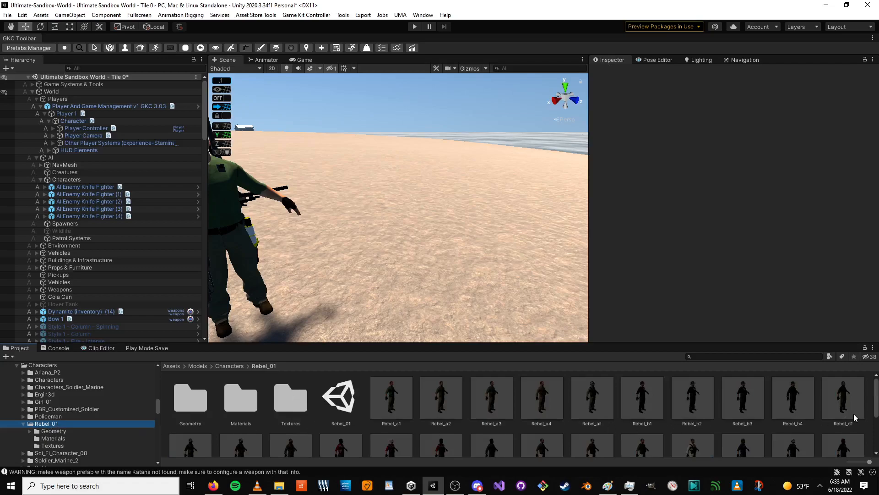
drag(746, 406, 403, 250)
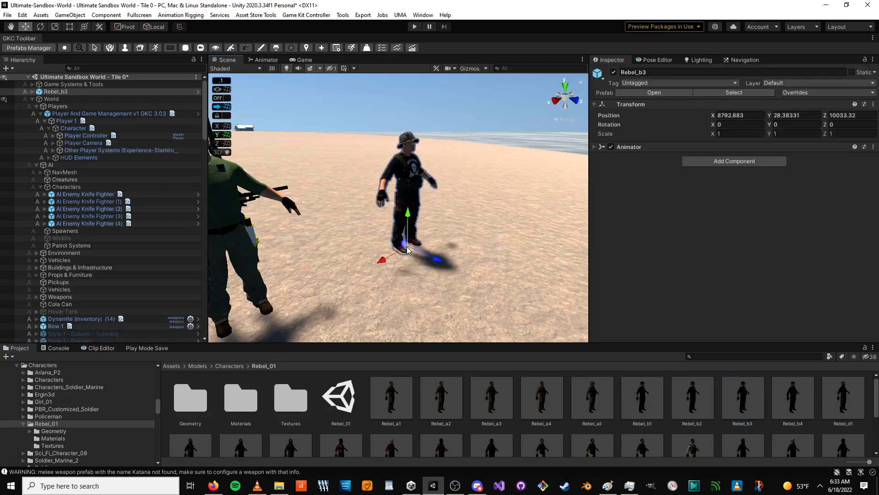
- Unpack the Rebel_b3 prefab instance completely
click(52, 92)
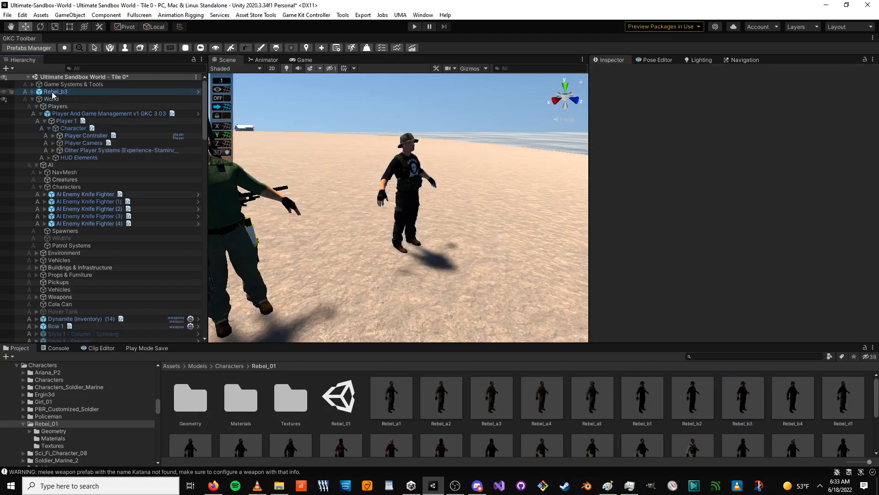
right_click(52, 92)
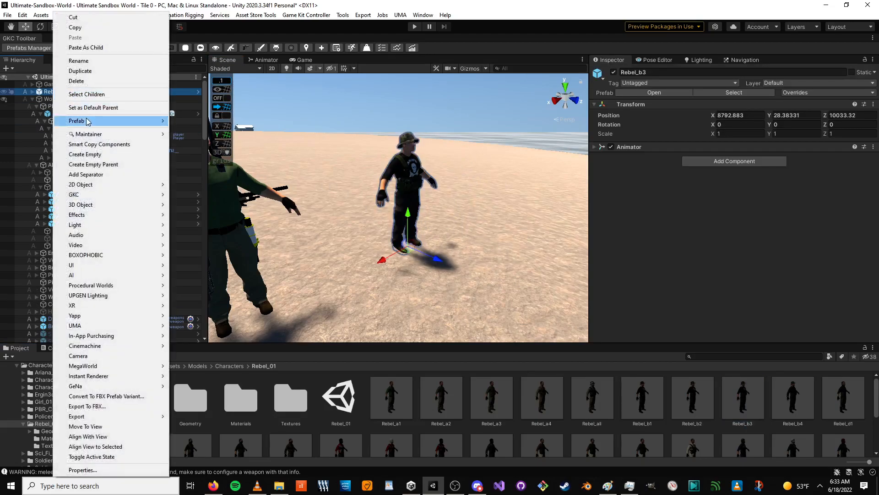
mouse_move(87, 121)
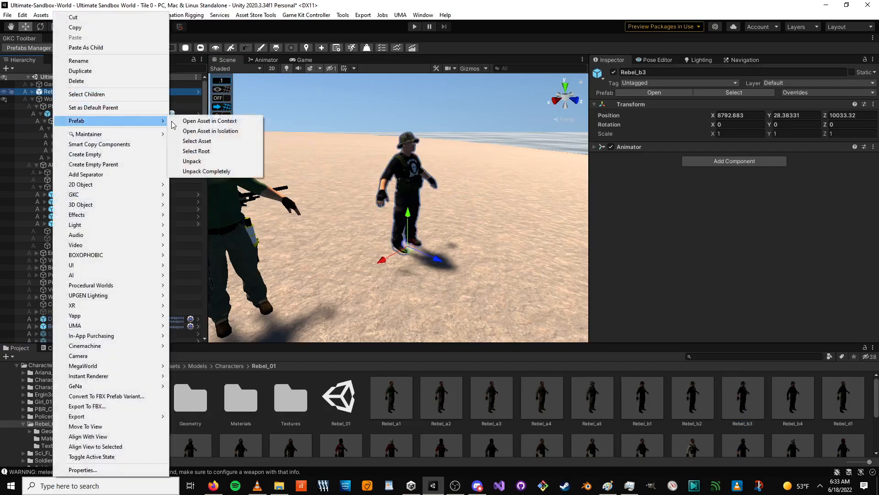
click(207, 172)
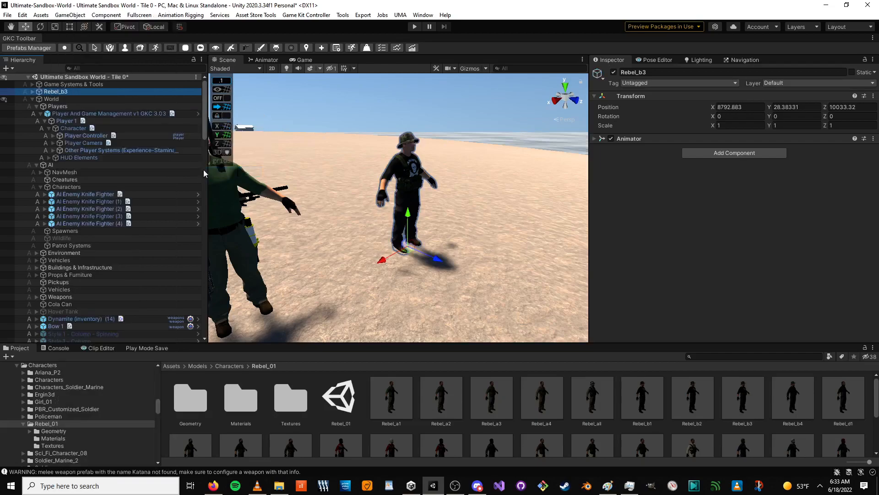
- Add Rebel_b3's Chest_Rig, Head, Panama, Pants_01, Pockets and Shirt meshes as targets in the AutoLOD mesh decimator
click(32, 92)
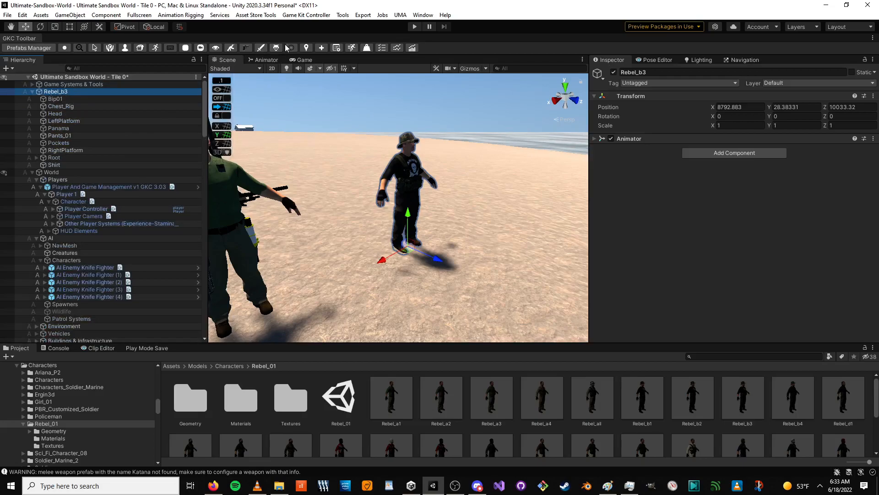
click(54, 106)
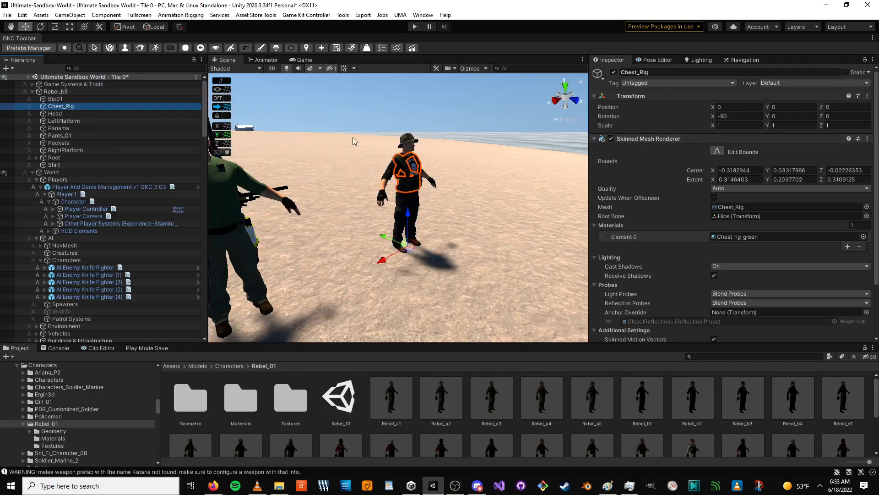
ctrl+click(54, 113)
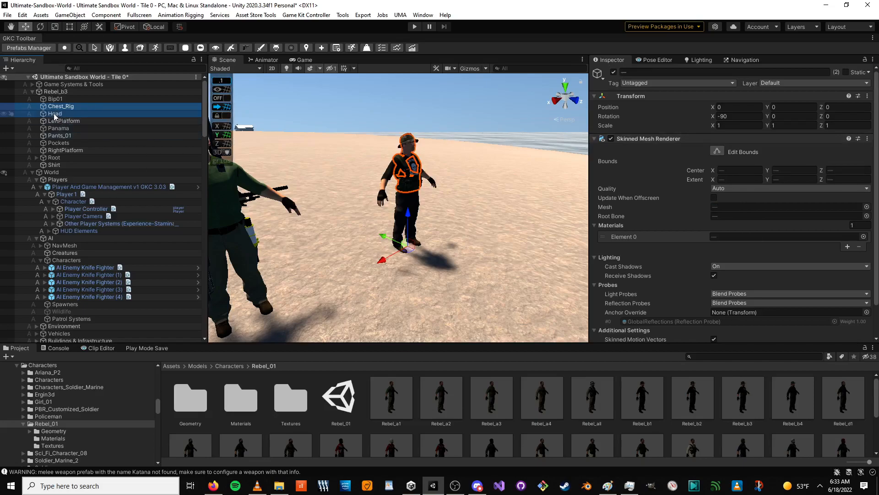
ctrl+click(62, 128)
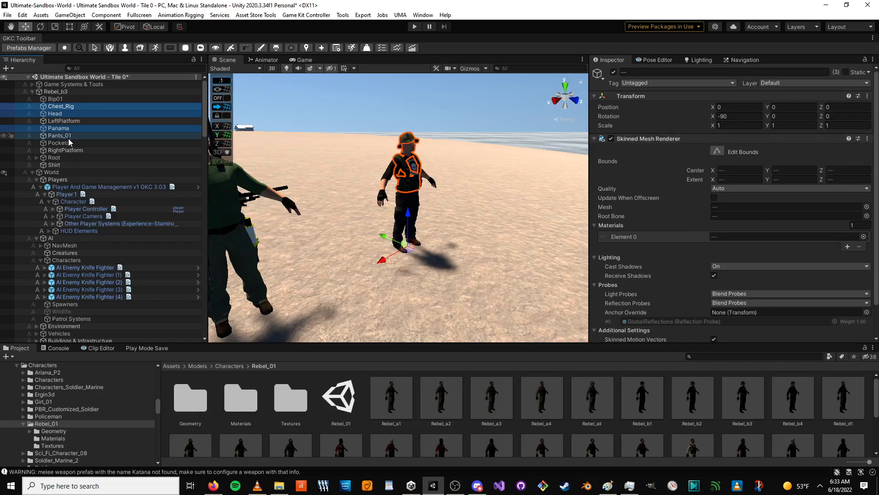
ctrl+click(67, 136)
ctrl+click(65, 143)
ctrl+click(62, 164)
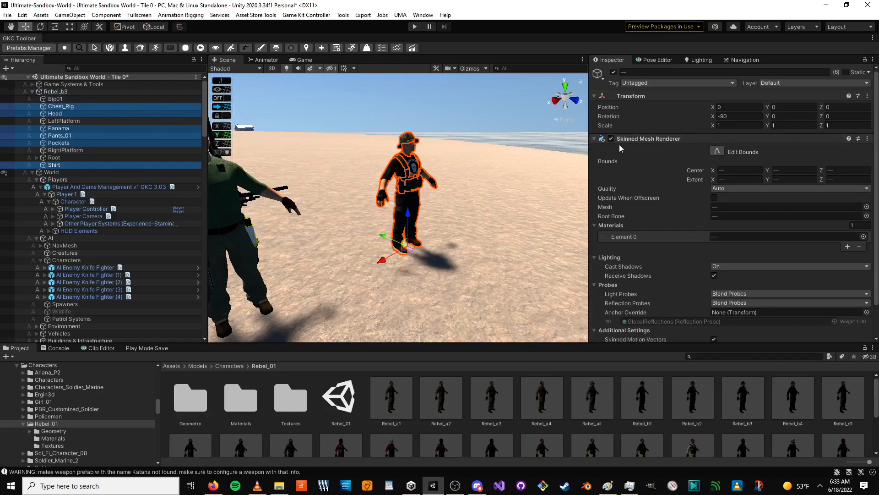
click(423, 15)
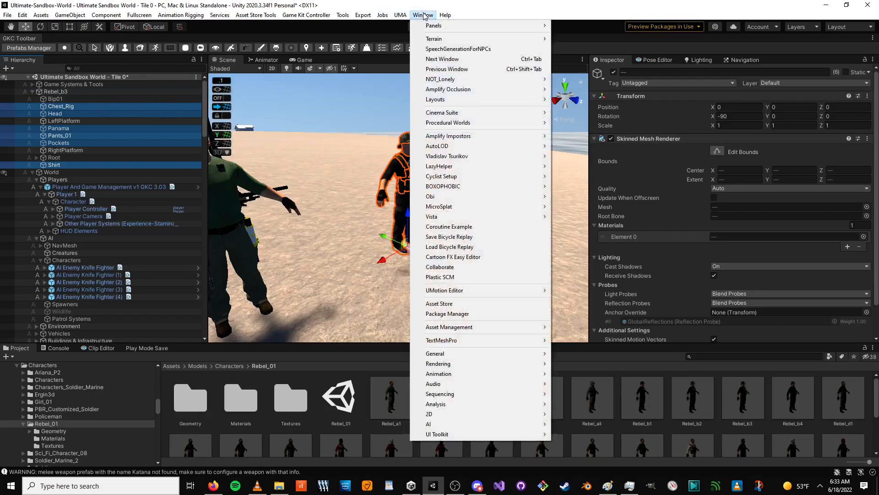
mouse_move(457, 148)
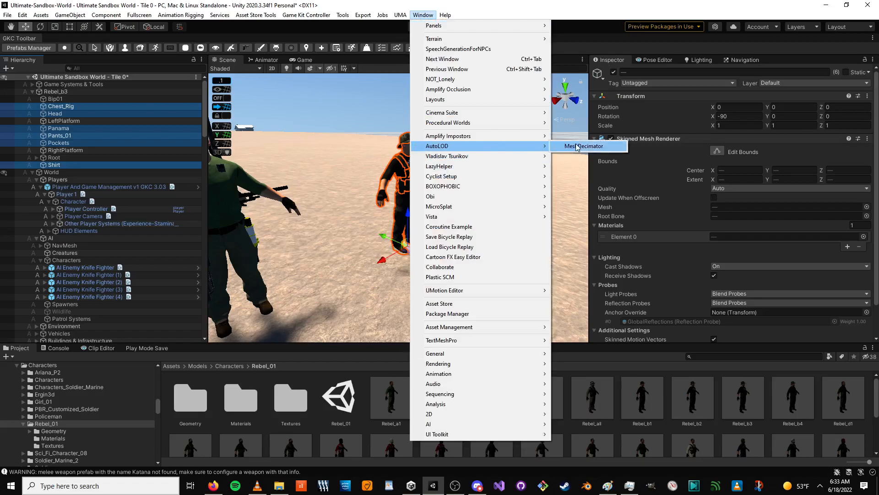
click(583, 147)
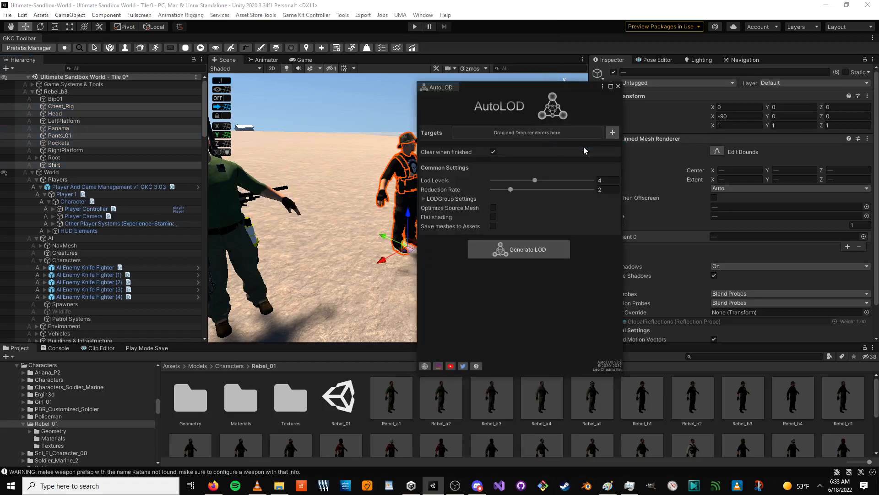
drag(59, 110, 527, 133)
- Generate the LODs with 3 LOD levels and the meshes saved to assets, and close AutoLOD
click(605, 249)
text(3)
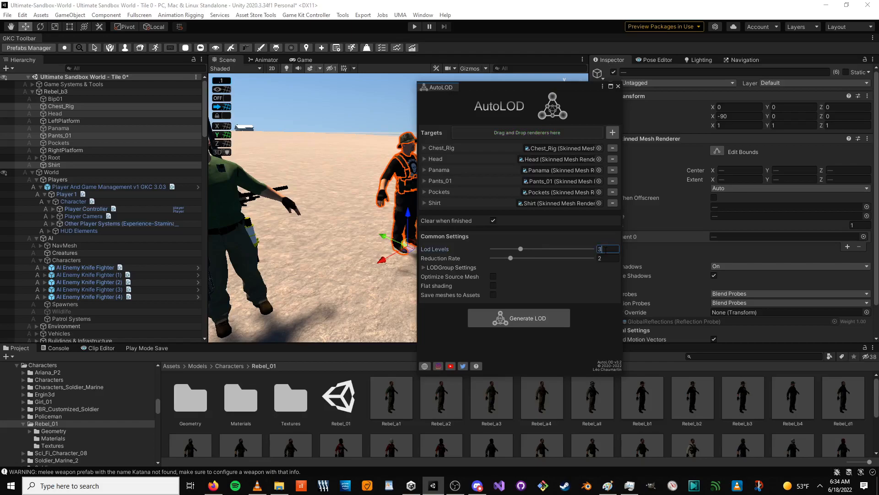
click(493, 295)
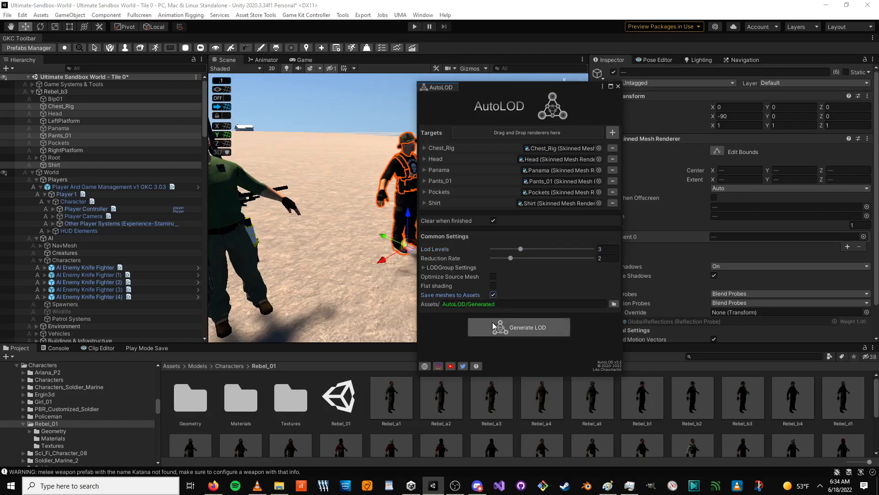
click(537, 327)
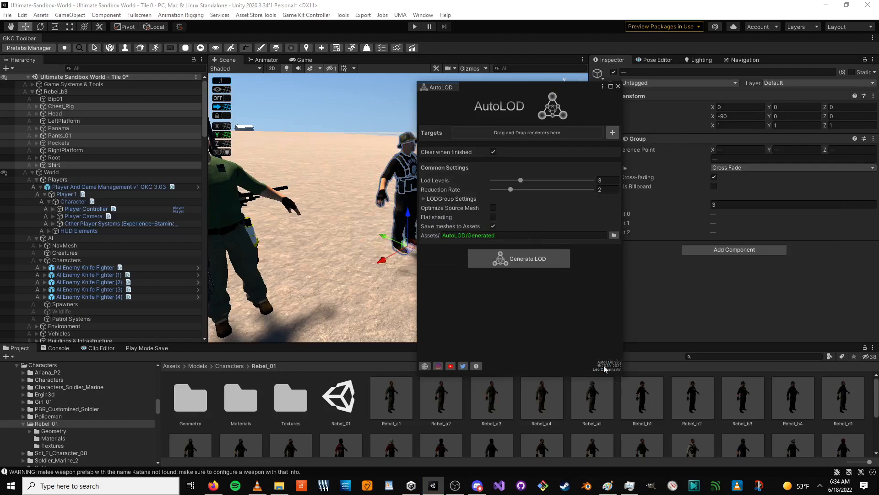
click(618, 86)
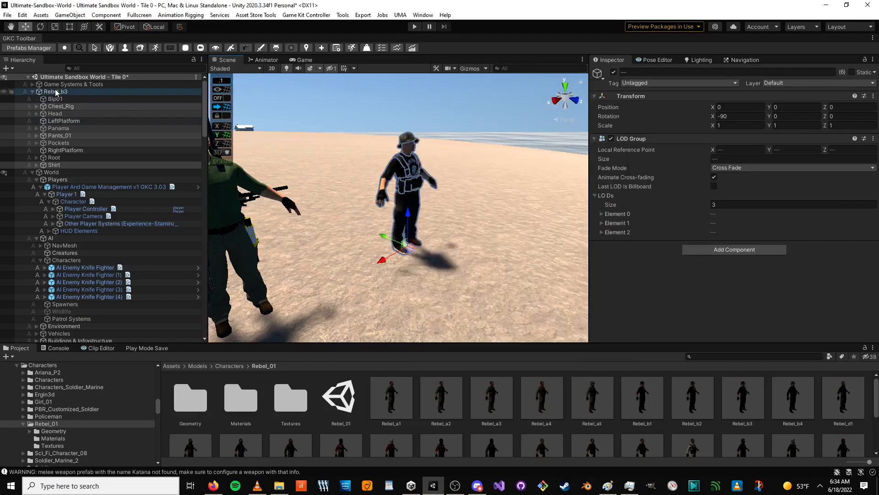
key(Delete)
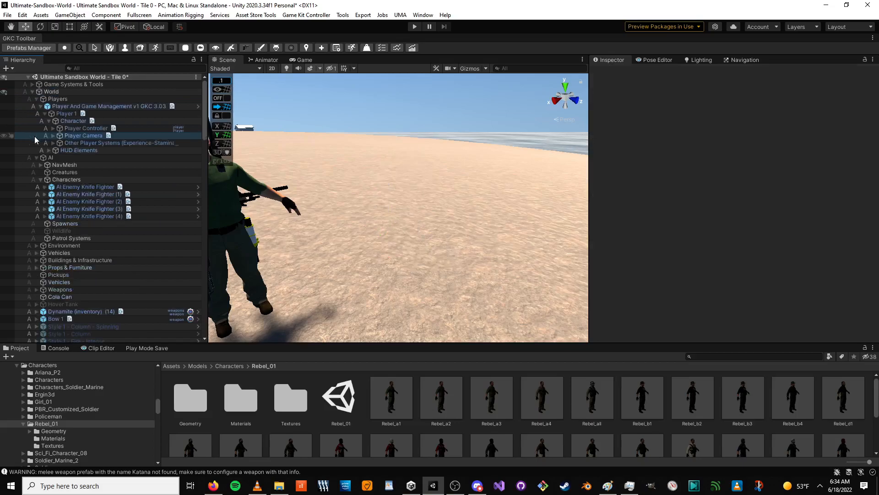
scroll(361, 235, down, 10)
scroll(381, 245, up, 10)
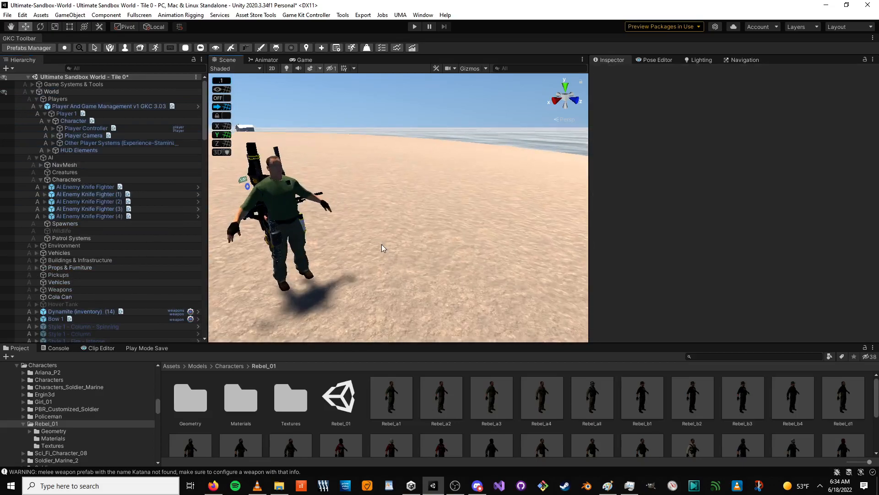
key(ctrl+z)
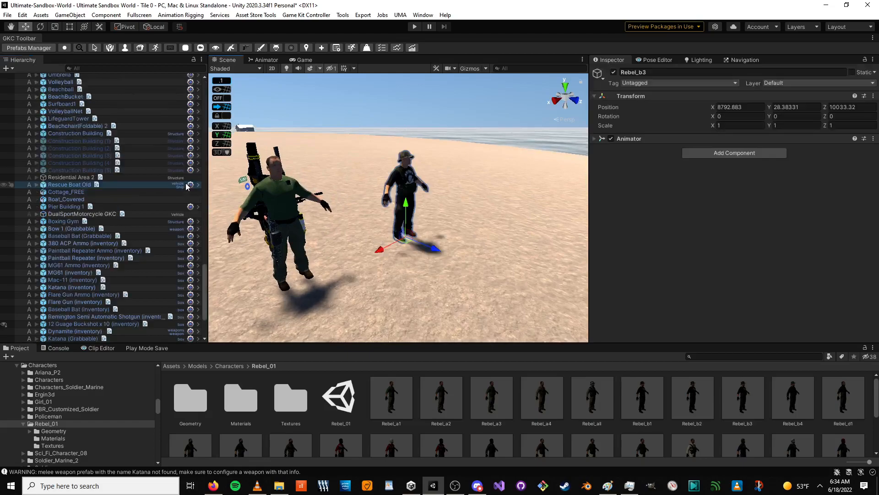
- Locate the Rebel_b3 root object in the hierarchy from its shirt mesh, select it and collapse its children
scroll(105, 168, up, 20)
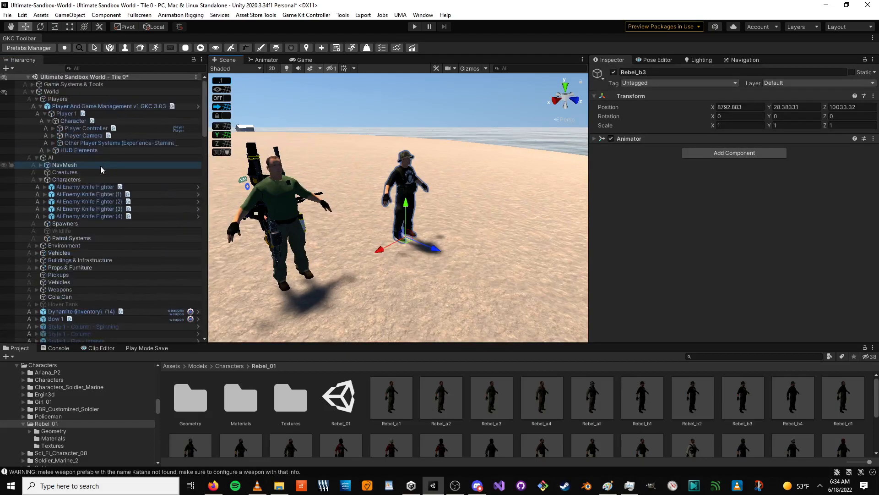
click(408, 180)
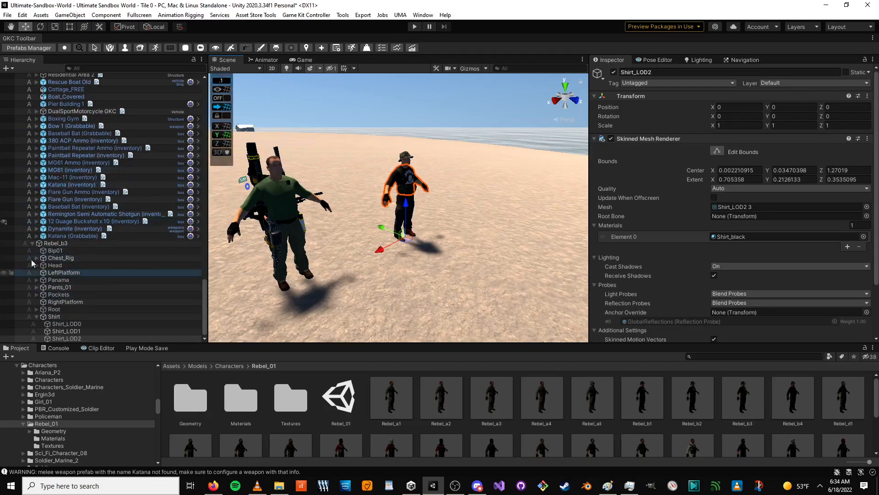
click(46, 243)
click(32, 243)
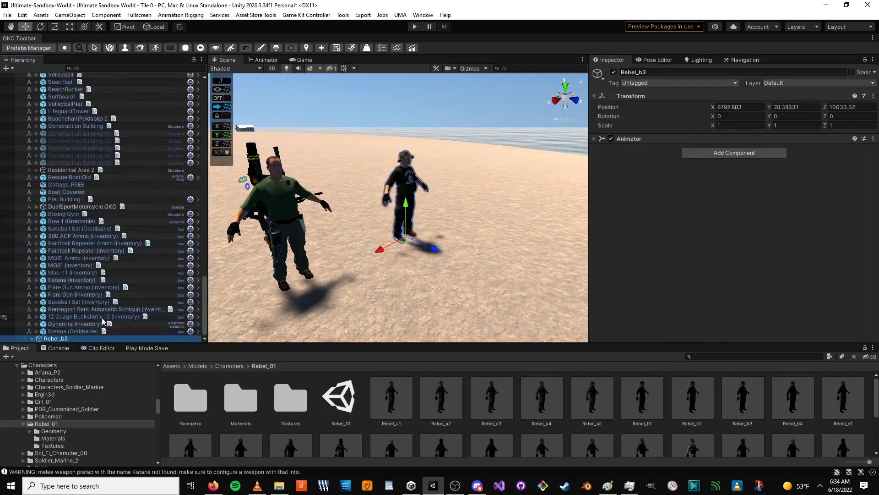
- Start a new Game Kit Controller character with the character type Enemy and the AI type Combat
click(306, 15)
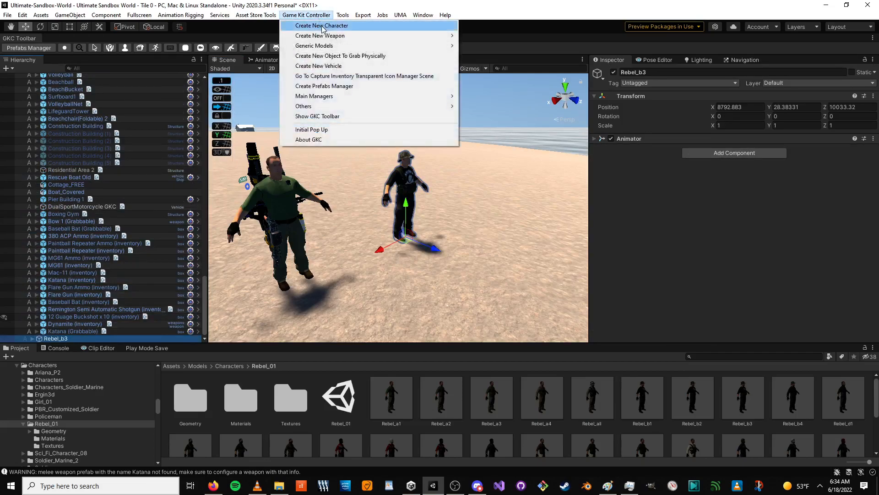
click(322, 27)
click(596, 91)
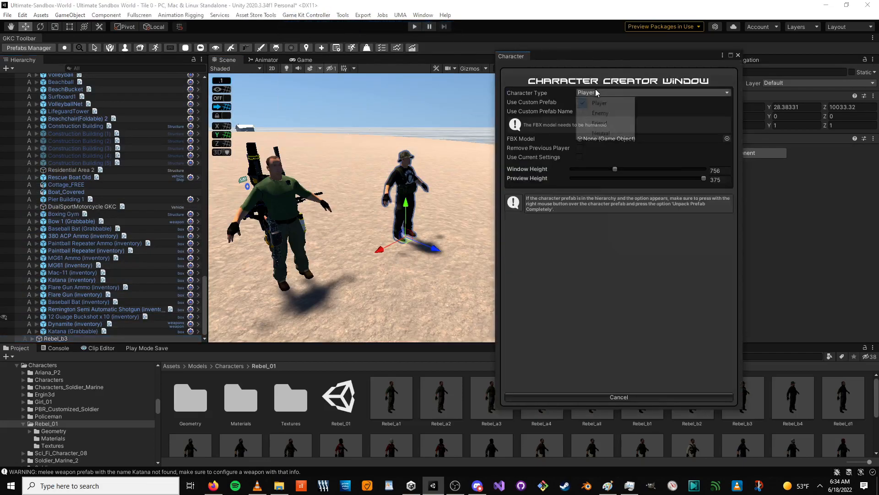
click(599, 114)
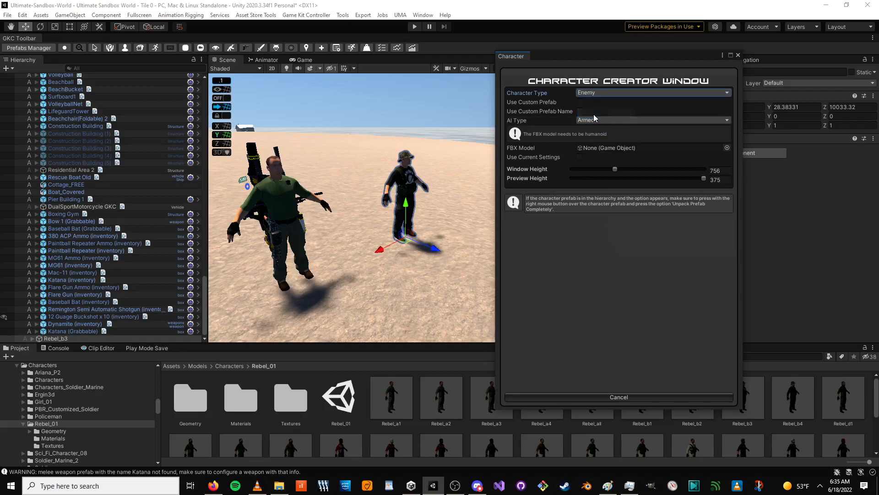
click(590, 120)
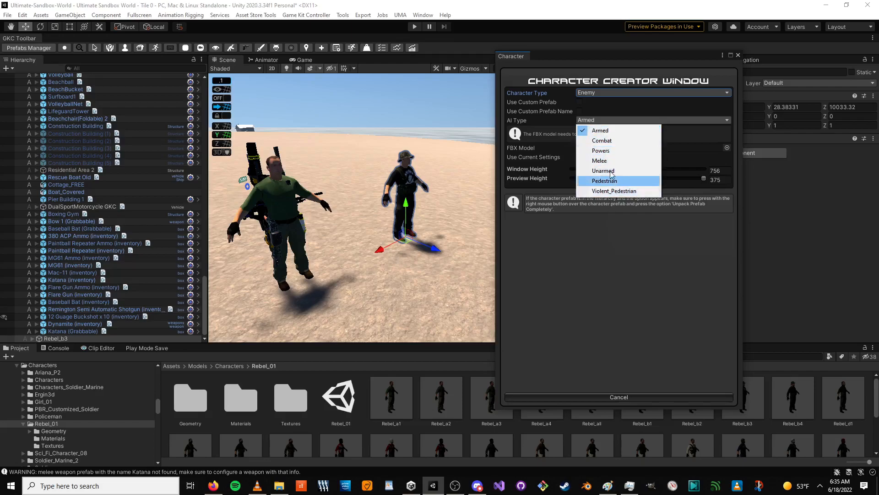
click(615, 145)
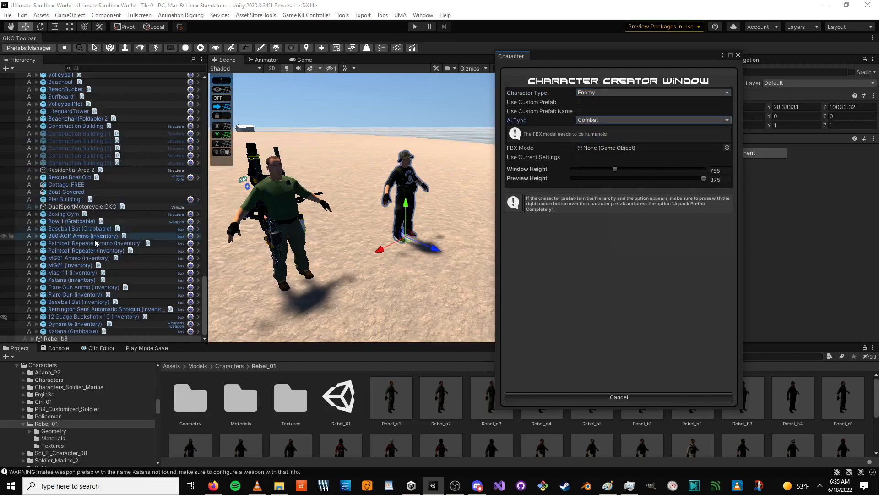
- Assign Rebel_b3 from the hierarchy as the FBX model and instantiate the character prefab to show its settings list
click(99, 338)
drag(100, 339, 598, 153)
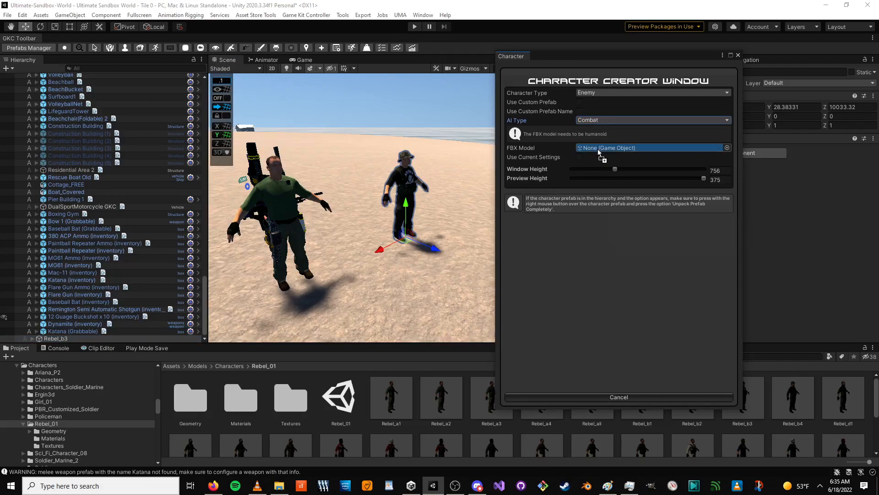
drag(599, 154, 599, 152)
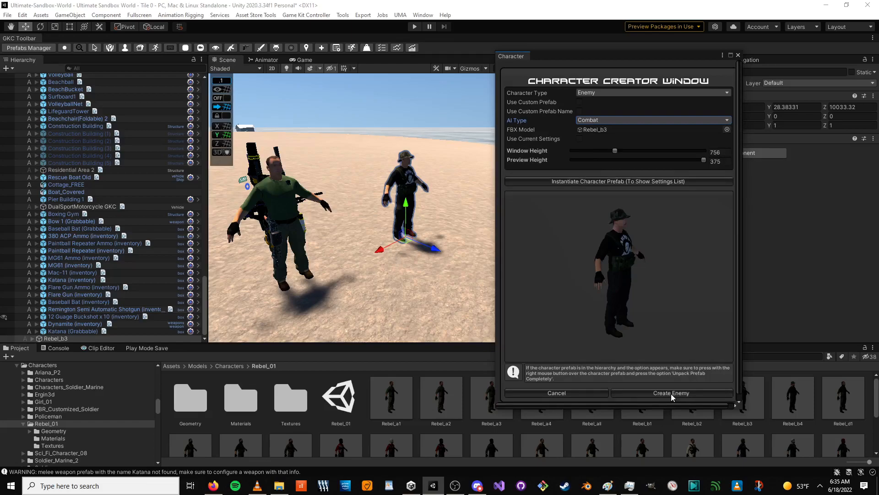
click(648, 394)
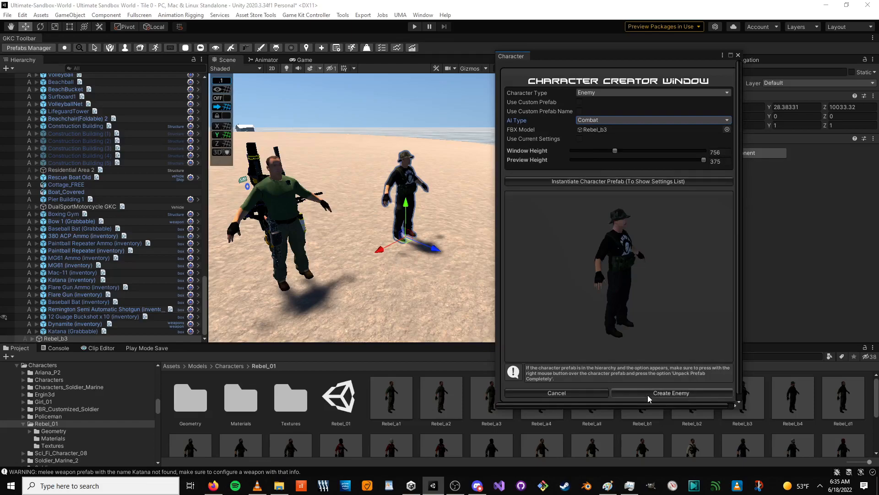
click(609, 183)
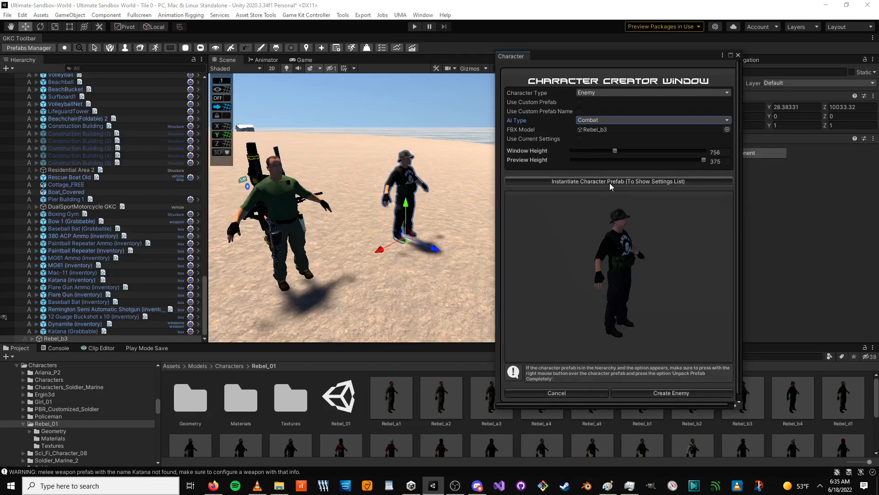
click(611, 181)
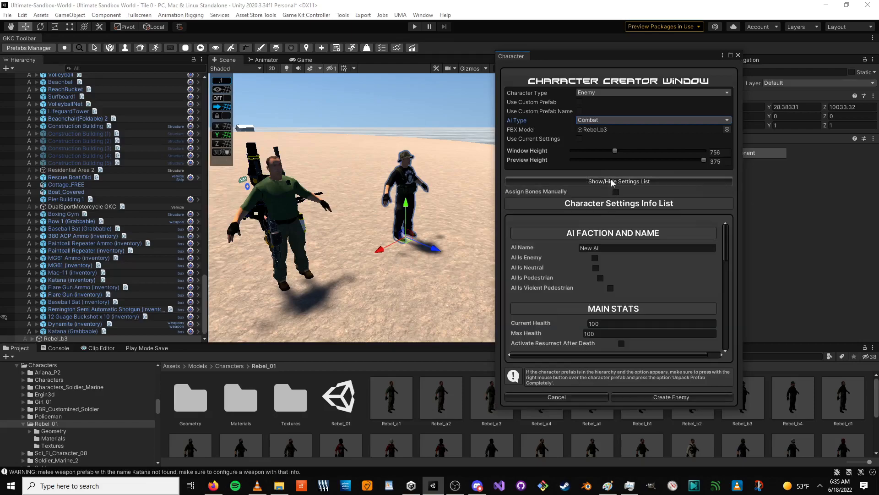
- Mark the AI as an enemy and name it Street Fighting Man in the AI faction settings
scroll(600, 255, down, 2)
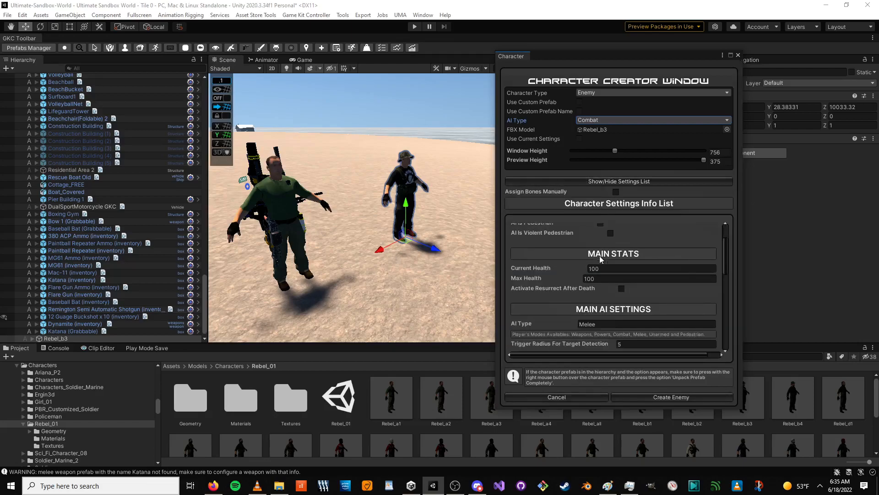
scroll(589, 282, up, 2)
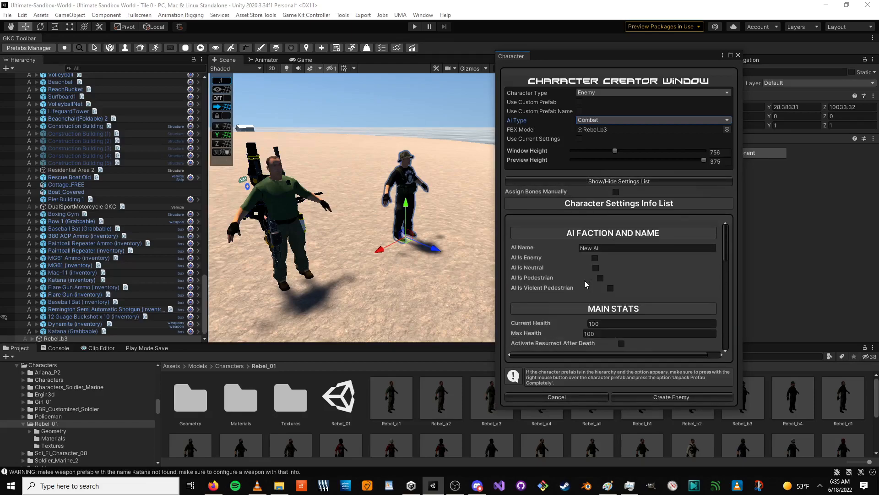
click(596, 257)
drag(616, 248, 295, 237)
text(Stretet Fightingh)
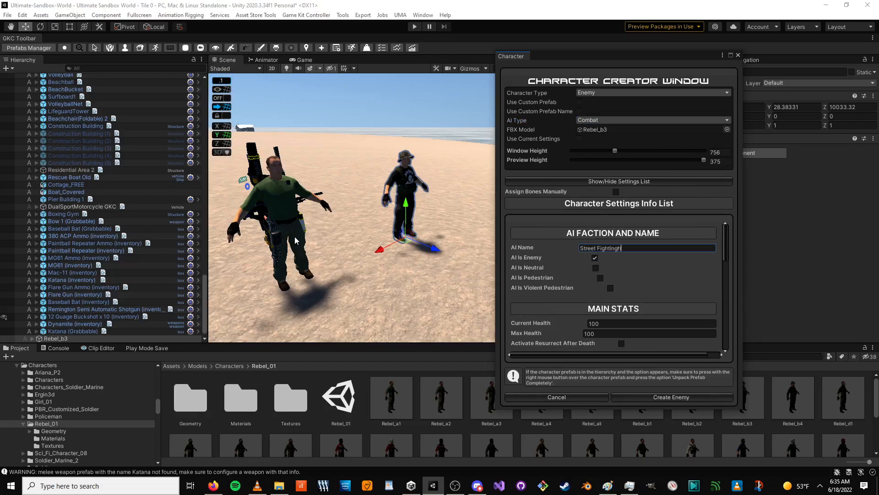
text( Man)
- Set the AI type to Combat in the main AI settings, review the remaining settings and create the enemy
scroll(599, 275, down, 5)
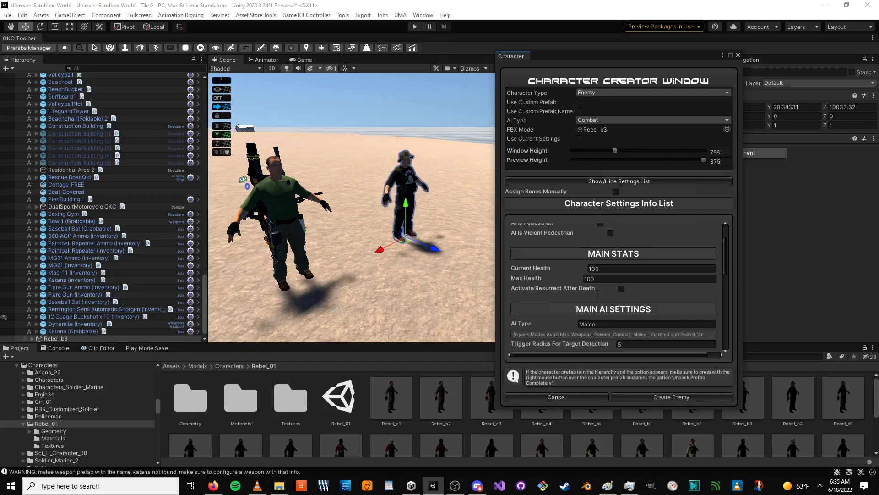
click(600, 271)
text(Combat)
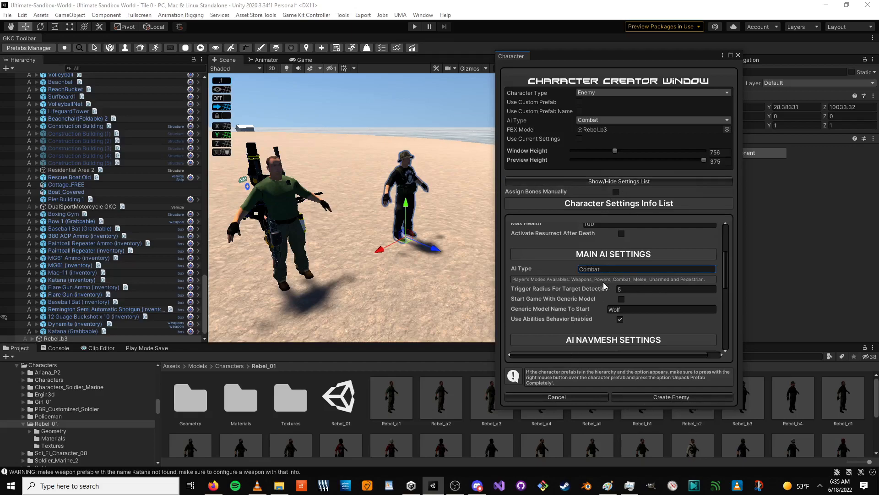
scroll(574, 254, down, 3)
scroll(567, 275, down, 6)
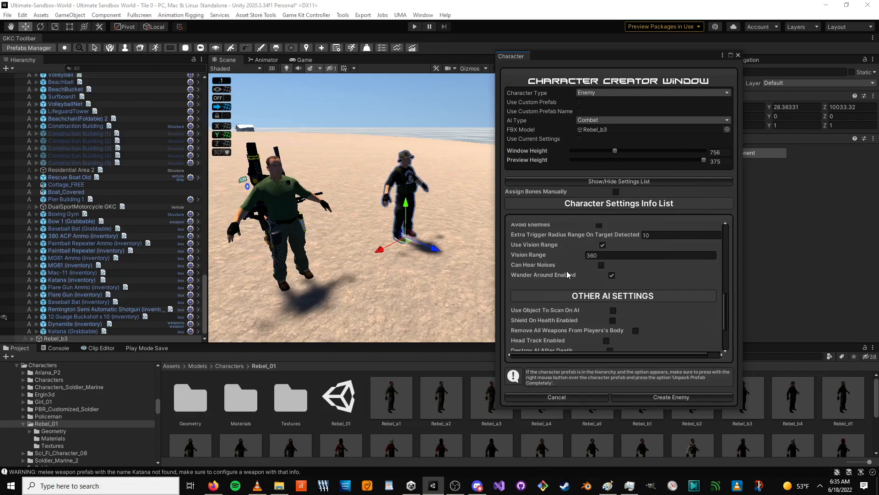
scroll(568, 274, down, 3)
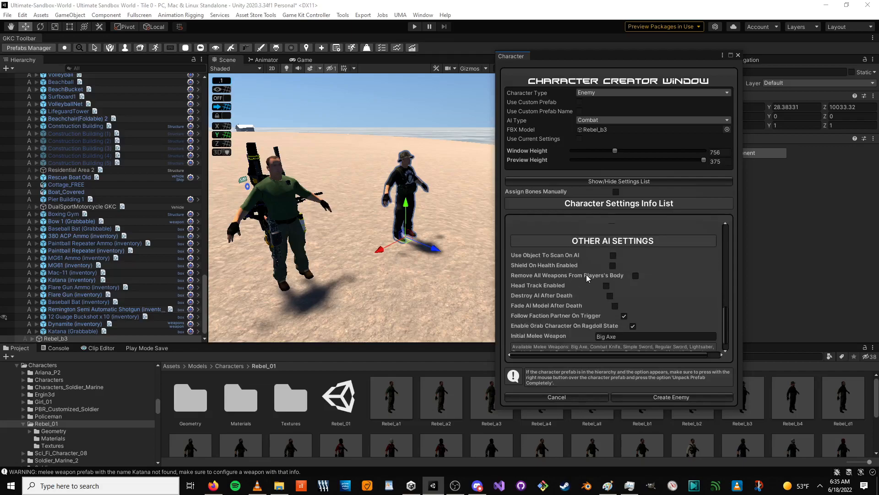
scroll(587, 278, down, 1)
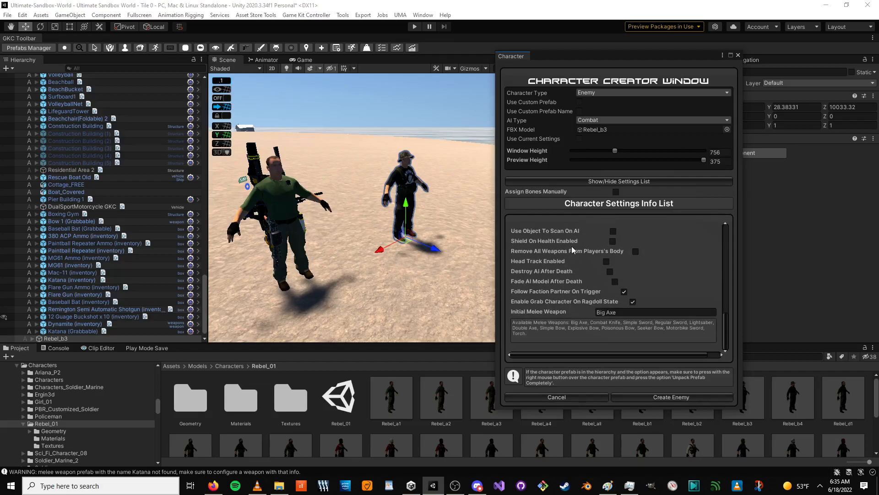
click(691, 398)
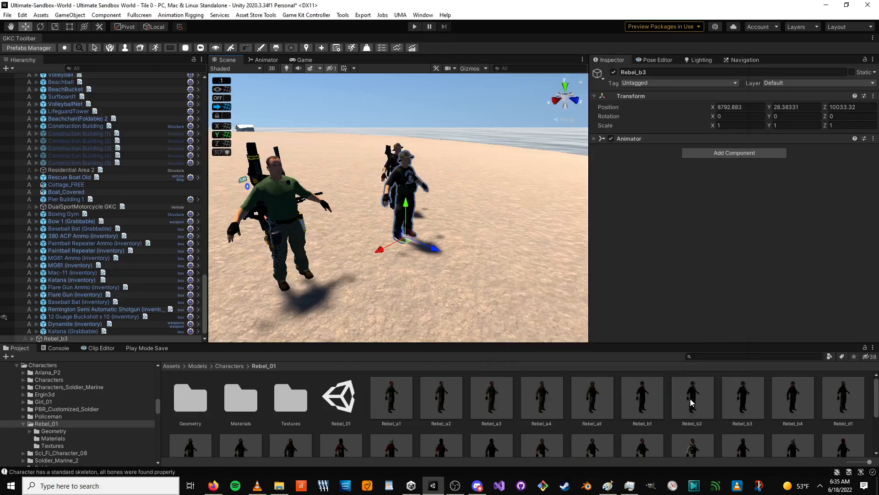
- Delete the original Rebel_b3 model from the scene, keeping only the generated enemy character
middle_drag(351, 165, 402, 203)
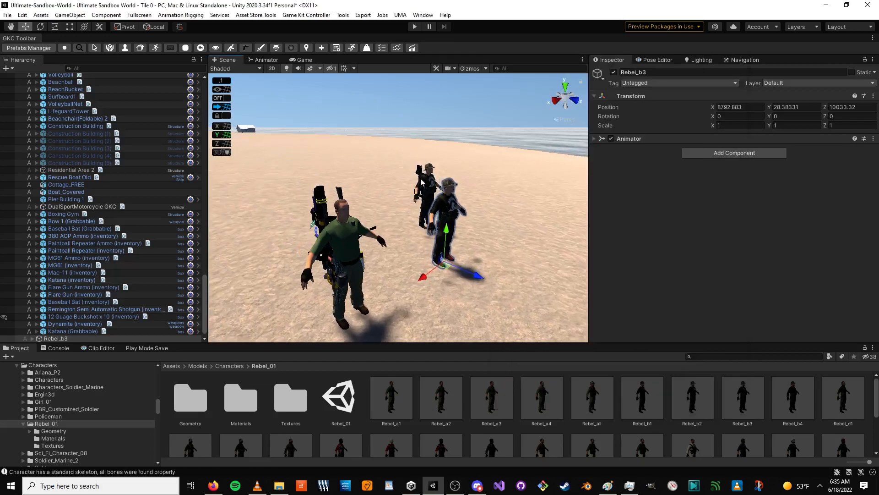
click(48, 337)
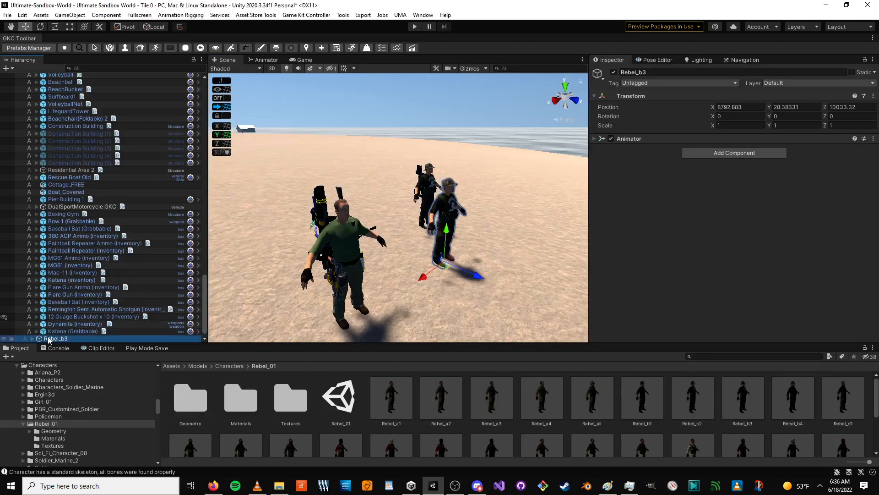
key(Delete)
scroll(385, 200, up, 5)
middle_drag(386, 199, 191, 211)
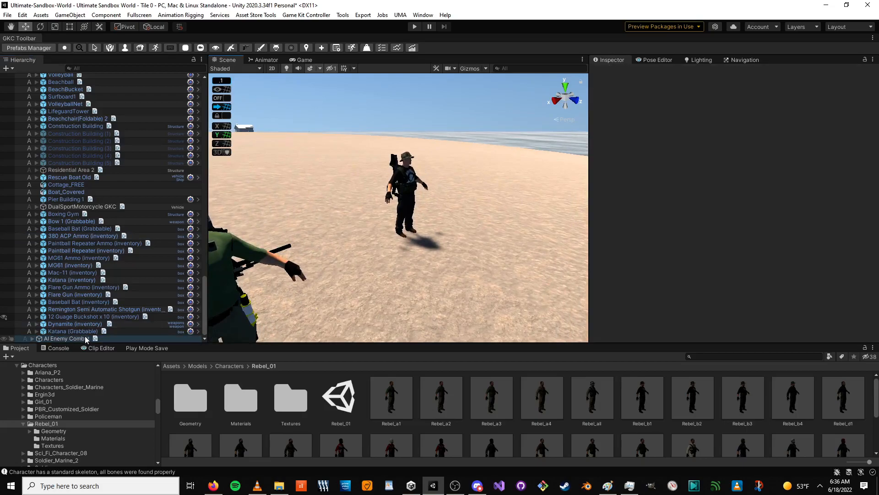
- Rename the AI Enemy Combat object in the hierarchy as AI Street Fighting Man
click(86, 338)
key(Right)
key(BackSpace)
key(BackSpace)
key(BackSpace)
key(BackSpace)
key(BackSpace)
key(BackSpace)
key(BackSpace)
key(BackSpace)
text(Street Fighting Man)
key(Return)
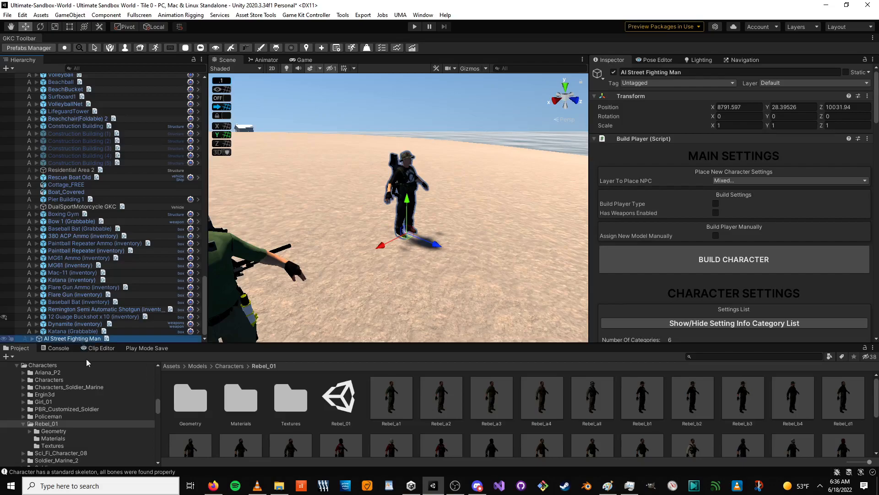
- Save AI Street Fighting Man as a prefab in the My Prefabs/AI/Characters folder
scroll(27, 380, down, 10)
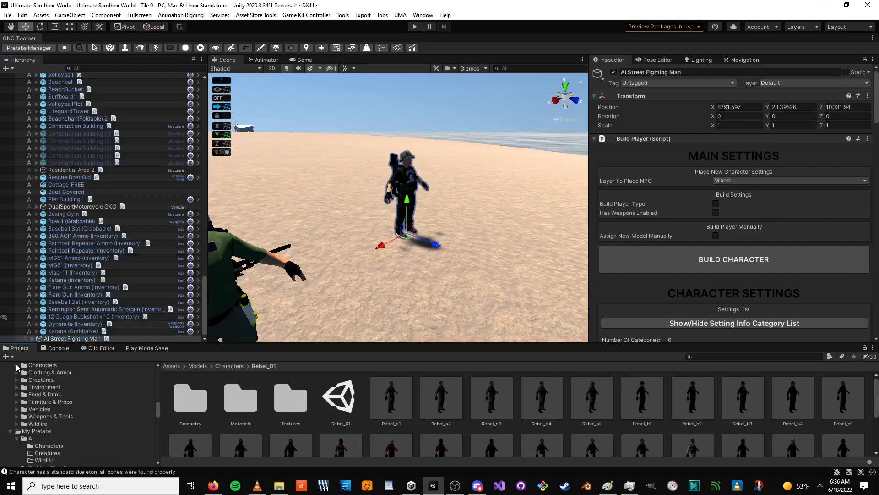
scroll(44, 424, down, 4)
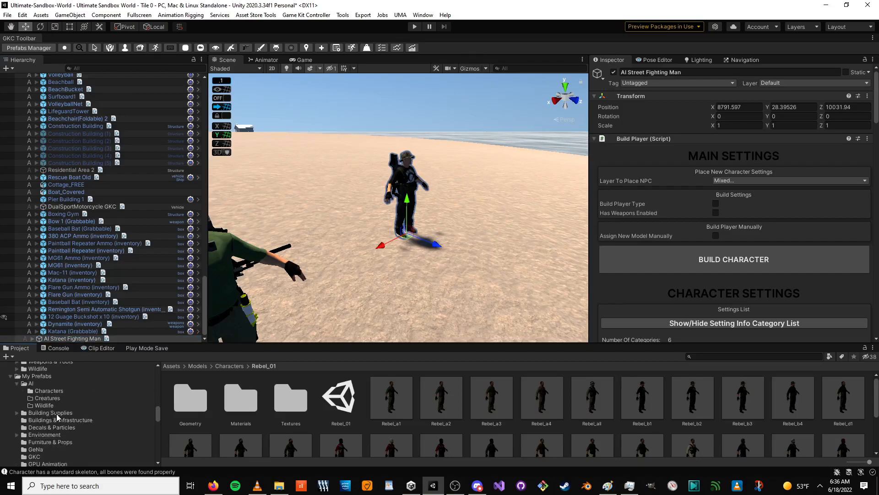
click(31, 383)
click(48, 391)
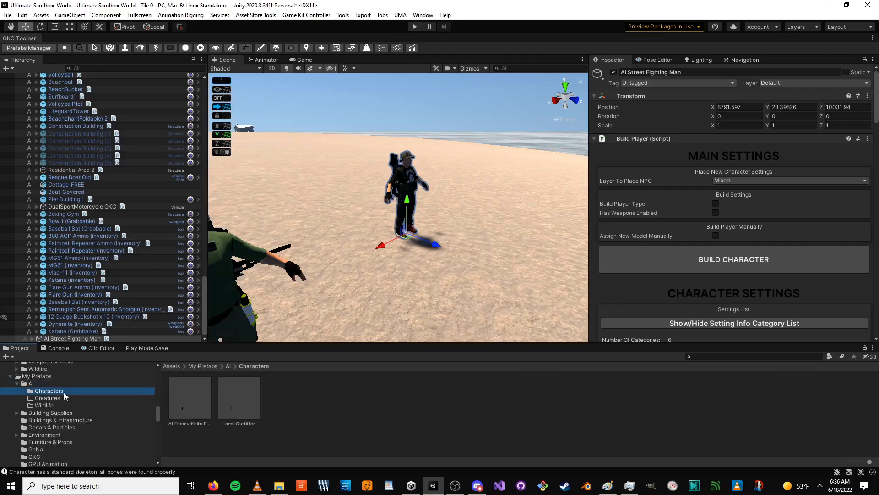
drag(58, 339, 346, 406)
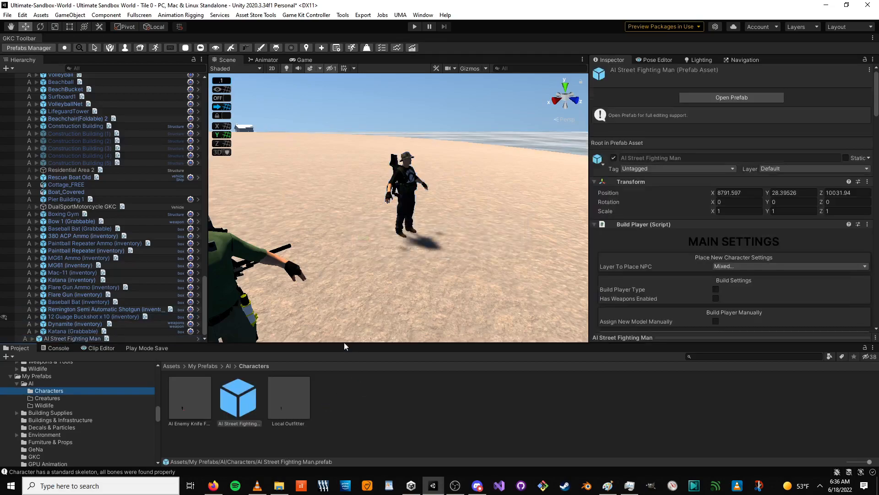
- Expand AI Street Fighting Man through AI Player Controller (Armed), Gravity Center and COM to reveal Rebel_b3's child meshes
scroll(96, 190, up, 3)
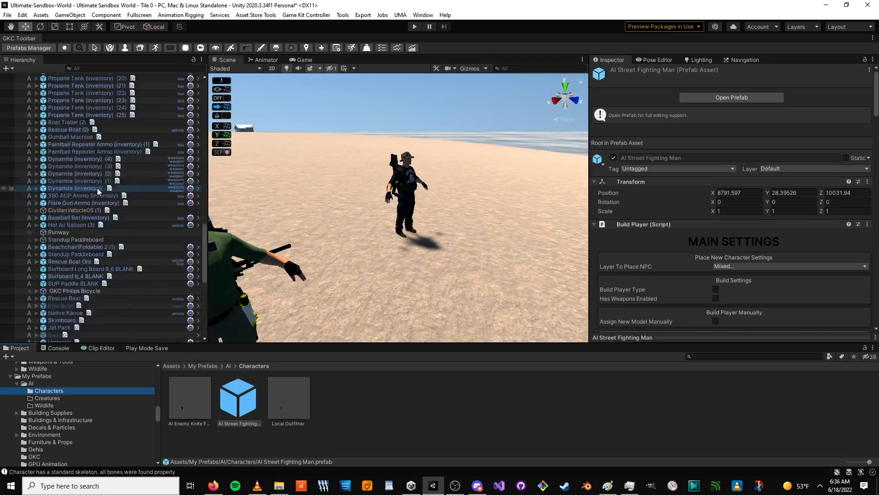
scroll(77, 231, down, 2)
click(32, 339)
click(32, 339)
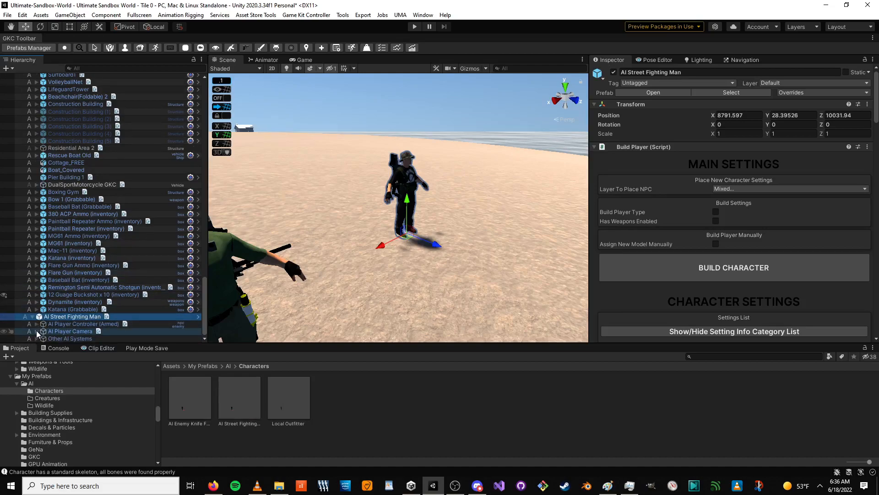
click(37, 324)
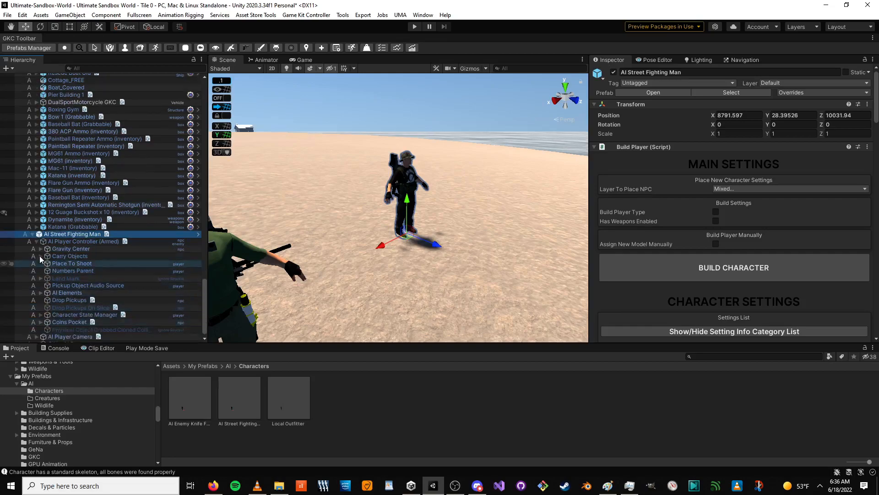
click(39, 248)
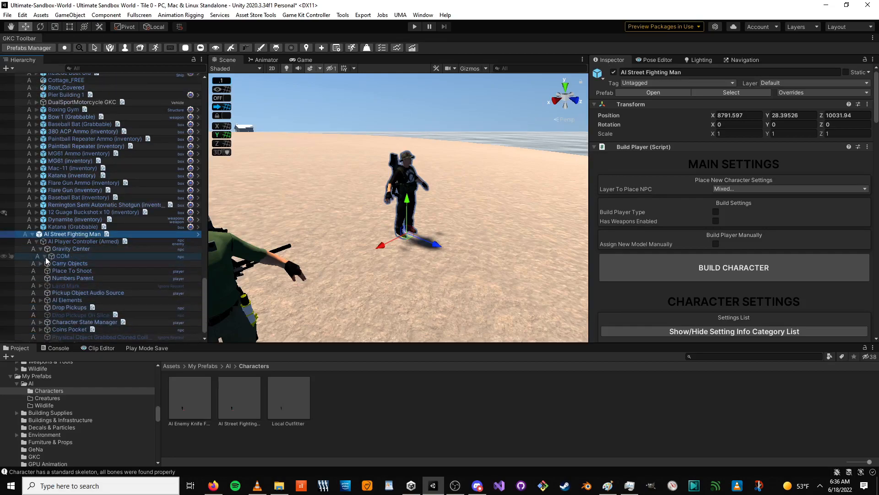
click(45, 255)
click(51, 264)
click(49, 264)
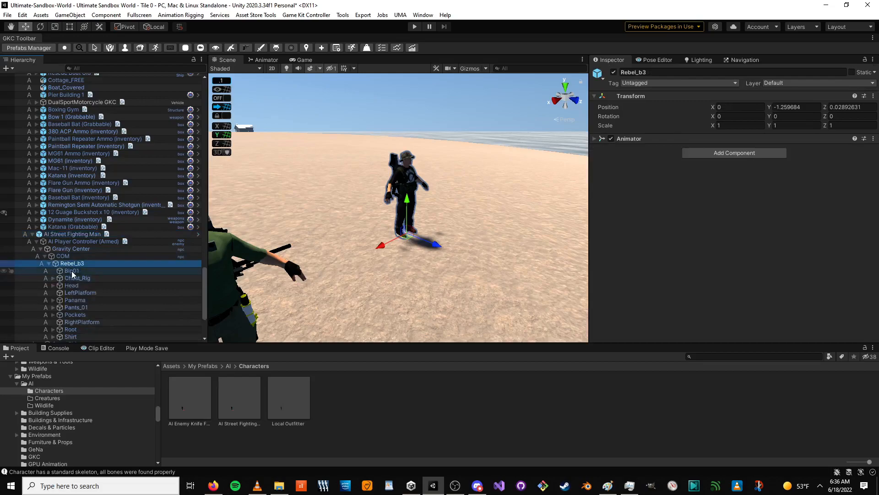
- Adjust Chest_Rig's LOD transitions, and set Head's LOD 1 to 40% and LOD 2 to about 6%
click(73, 278)
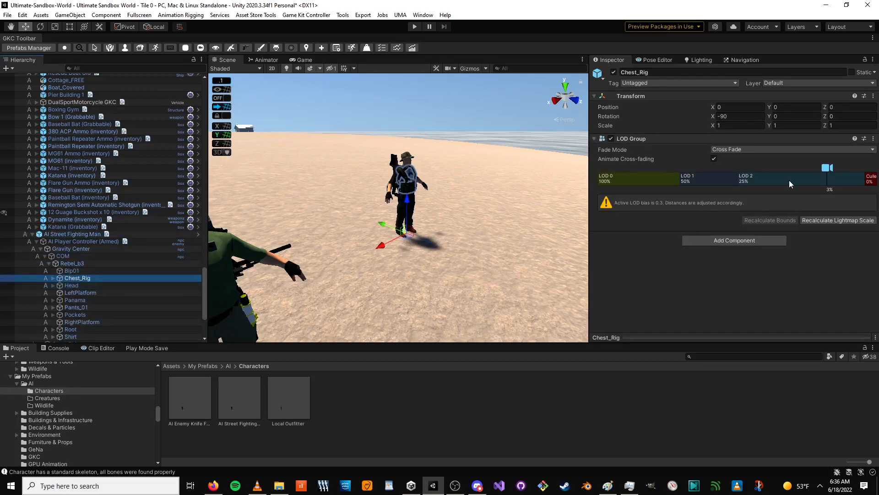
mouse_move(679, 180)
mouse_down()
mouse_move(799, 182)
mouse_move(790, 177)
mouse_up()
click(69, 286)
drag(681, 176, 811, 179)
- Set Panama's LOD group transitions to 48% for LOD 1 and 6% for LOD 2
scroll(78, 211, down, 4)
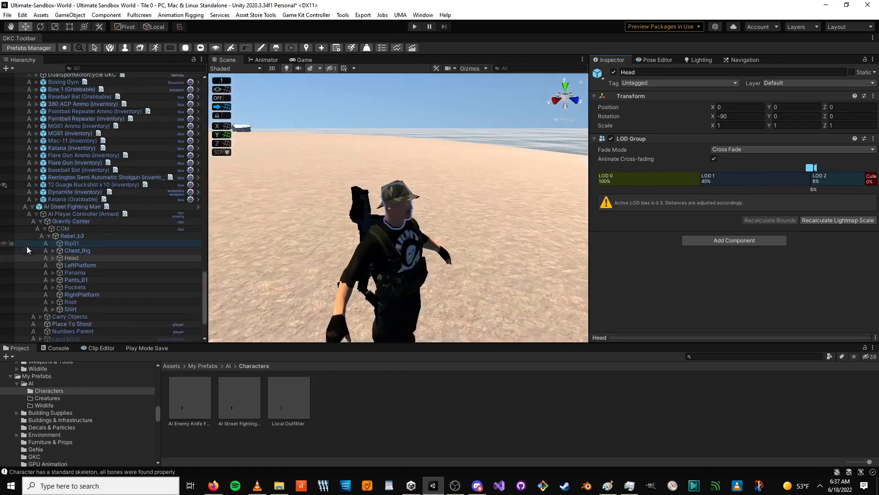
click(75, 207)
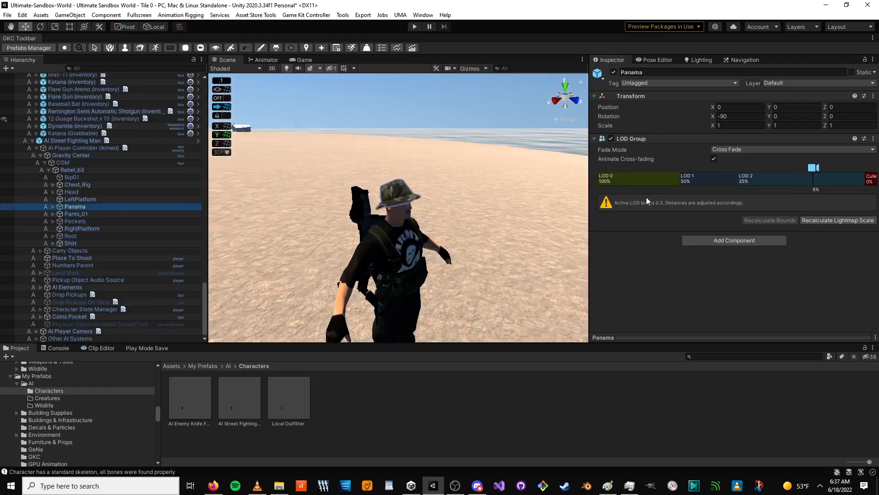
drag(679, 179, 811, 176)
drag(730, 183, 683, 178)
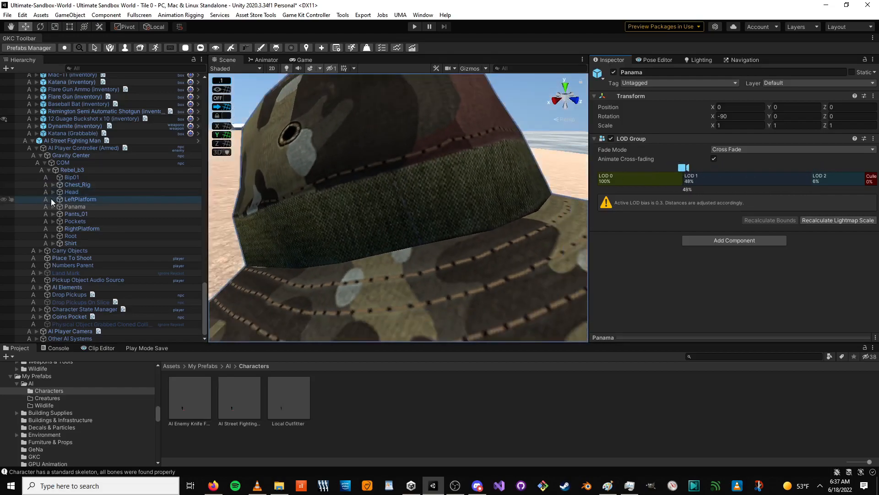
- Set the LOD group transitions of Pants_01 to 71% for LOD 1 and 25% for LOD 2
click(90, 222)
click(99, 213)
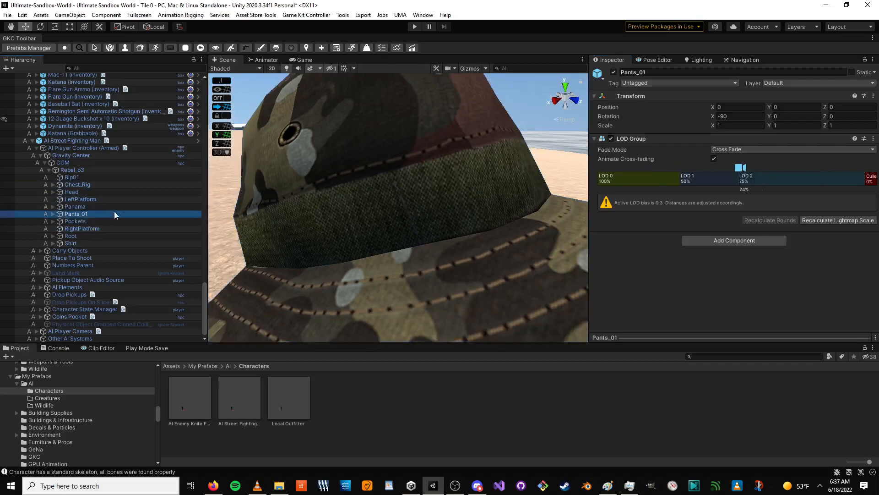
drag(685, 179, 642, 179)
mouse_move(737, 181)
mouse_down()
mouse_move(768, 180)
mouse_move(716, 177)
mouse_move(739, 178)
mouse_up()
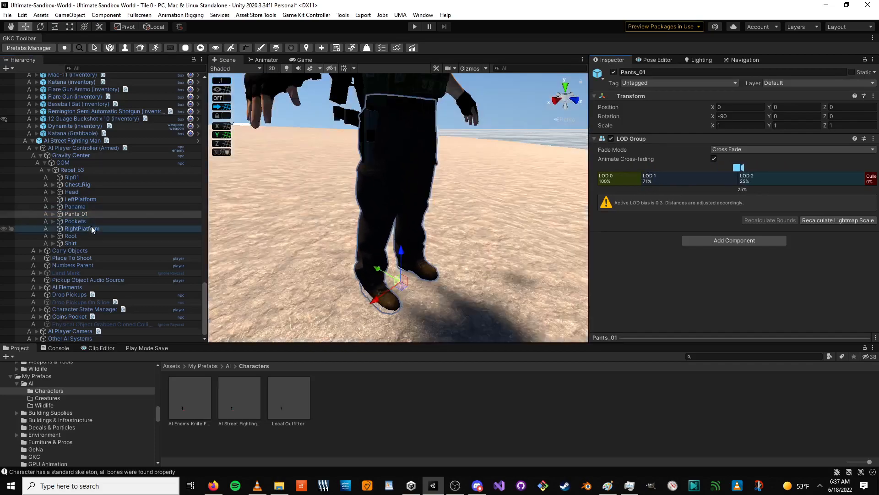
- Set the LOD group transitions of Pockets to 60% for LOD 1 and 11% for LOD 2
key(Up)
drag(685, 185, 671, 179)
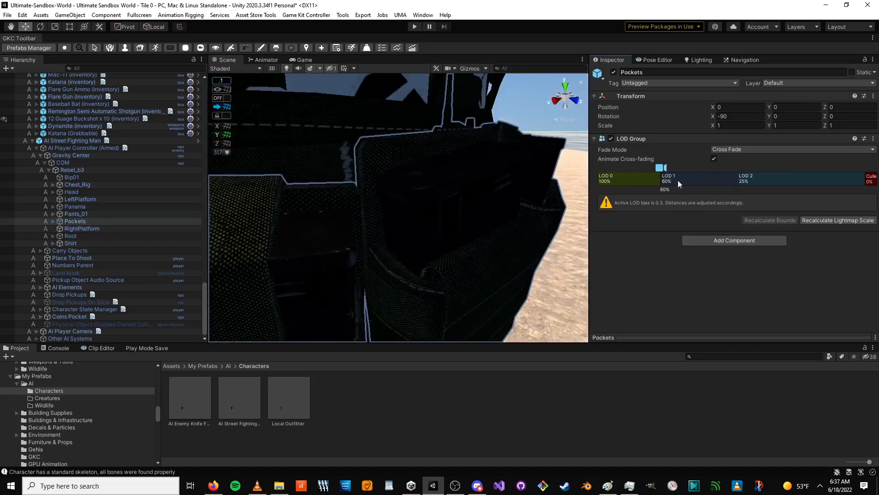
drag(739, 178, 784, 175)
- Set the LOD group transitions of Shirt to 47% for LOD 1 and 20% for LOD 2
click(78, 243)
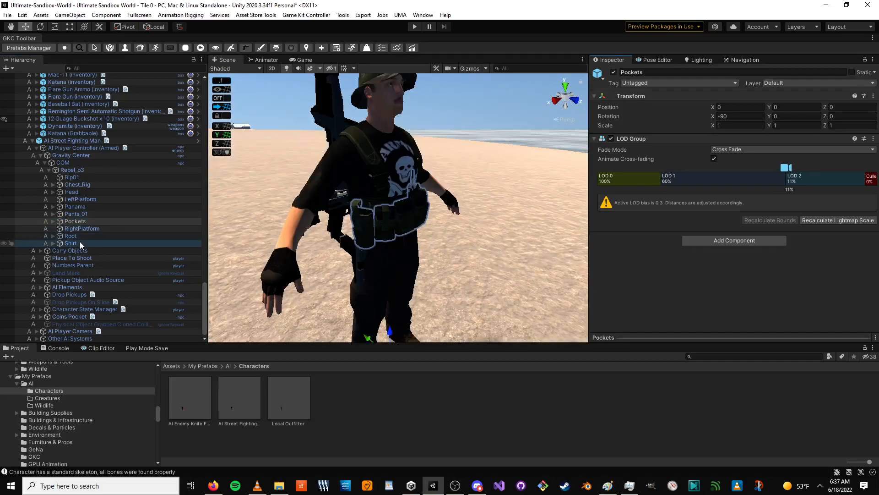
mouse_move(685, 178)
mouse_down()
mouse_move(537, 195)
mouse_move(703, 181)
mouse_move(686, 181)
mouse_up()
drag(739, 179, 753, 179)
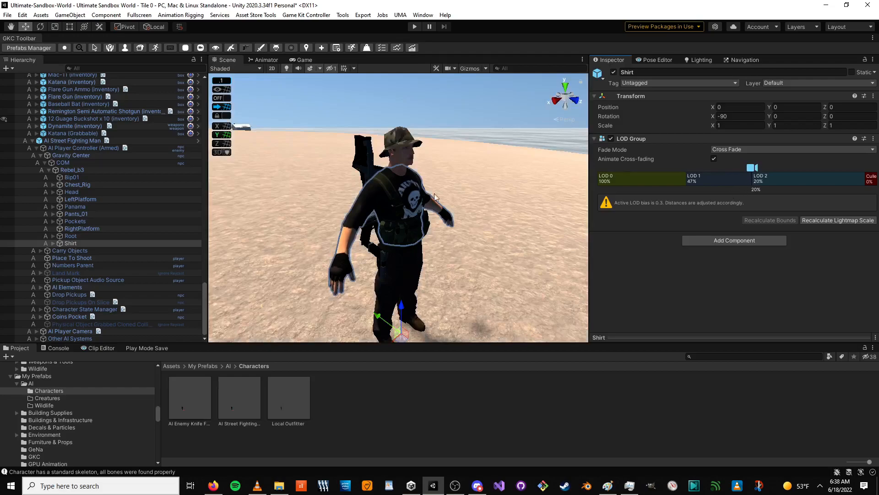
- Store AI Street Fighting Man as a prefab in My Prefabs > AI > Characters and save the work
click(71, 141)
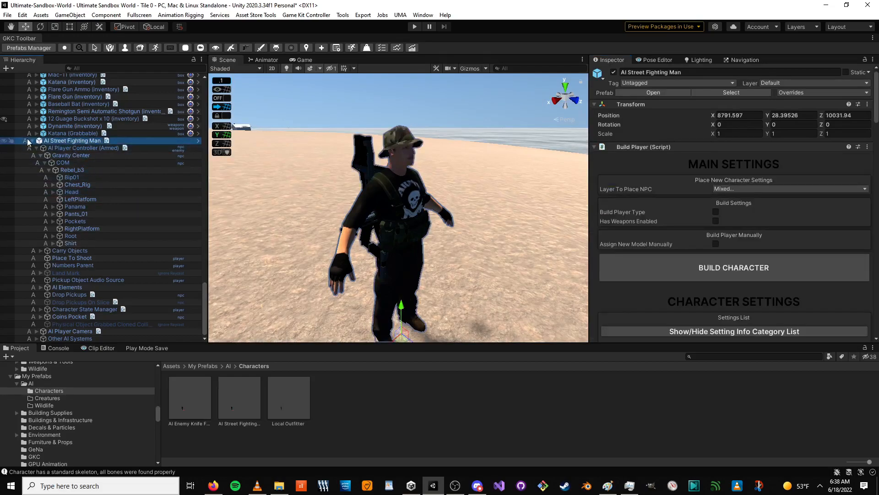
drag(44, 143, 260, 405)
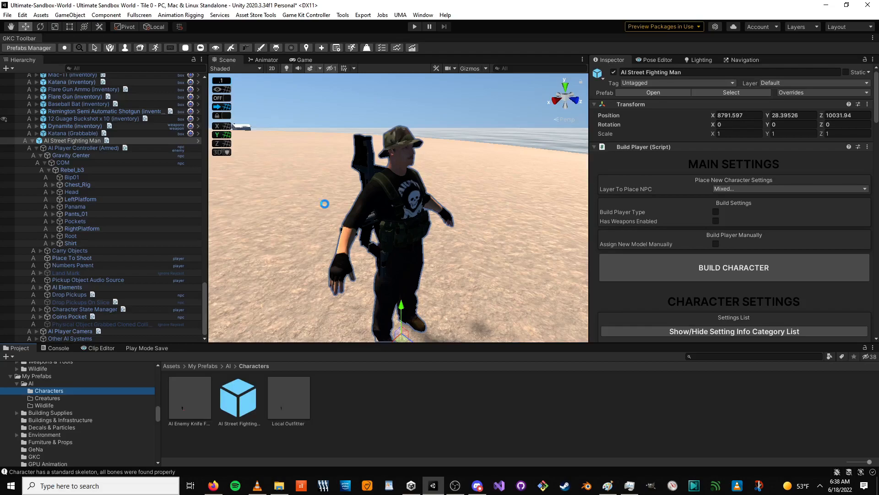
key(ctrl+s)
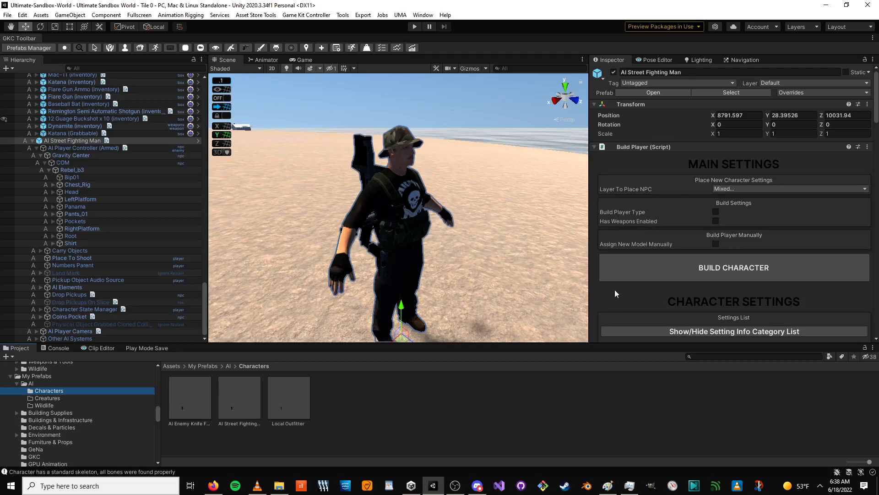
scroll(701, 281, down, 20)
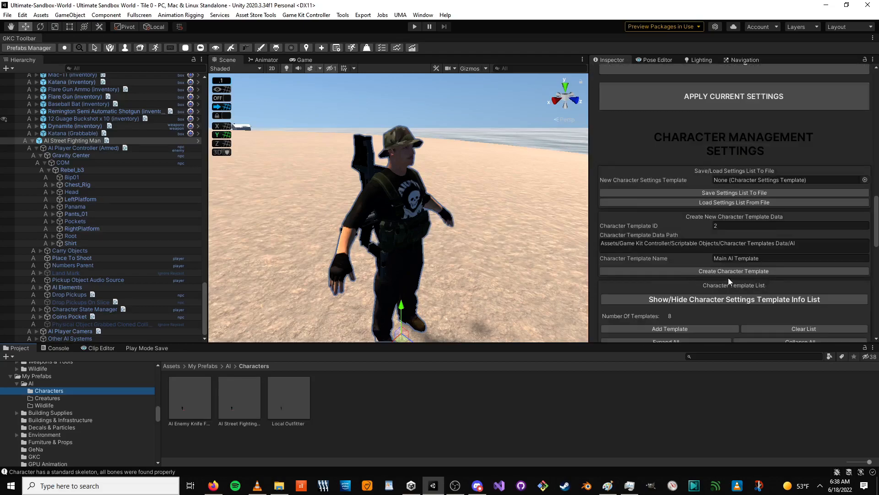
click(7, 14)
click(40, 113)
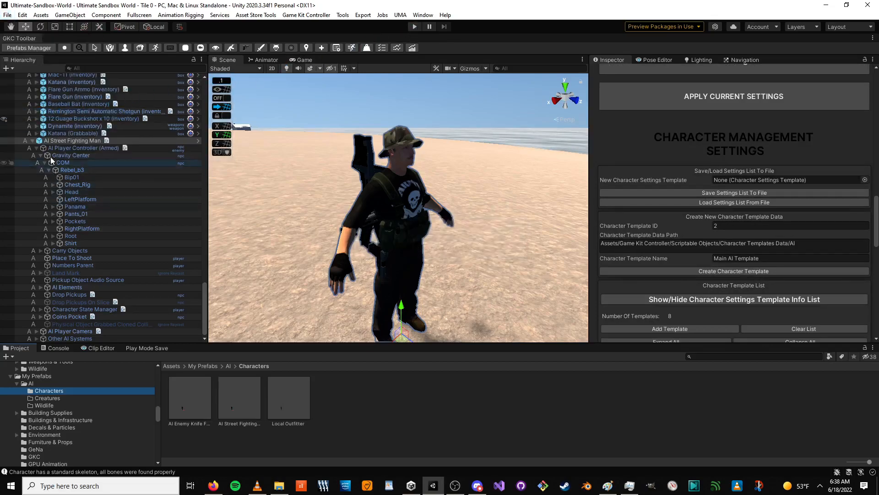
- Collapse AI Street Fighting Man in the hierarchy and duplicate it three times
click(33, 140)
scroll(33, 139, up, 2)
scroll(33, 139, up, 7)
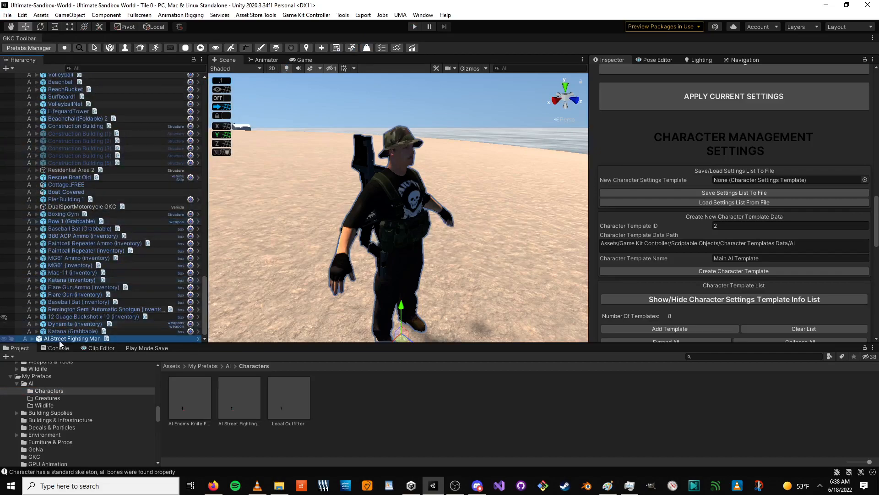
key(ctrl+d)
key(ctrl+d)
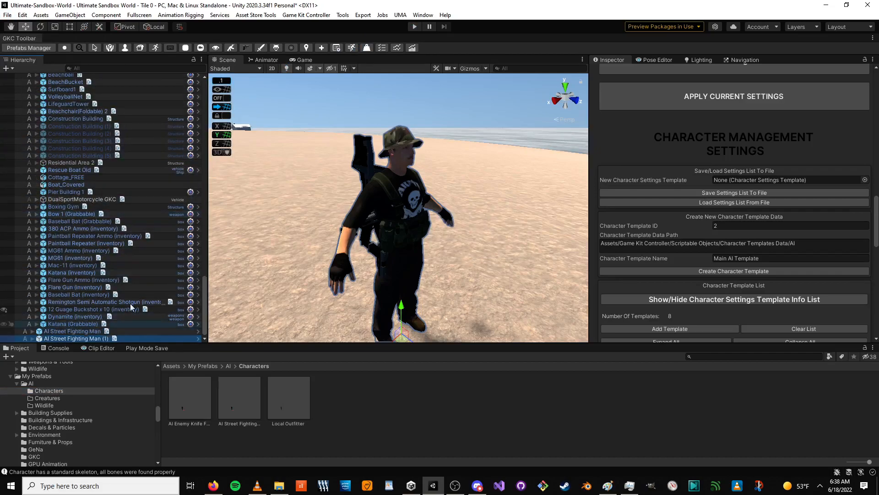
key(ctrl+d)
- Spread the three AI Street Fighting Man copies apart on the beach around the original and save the scene
click(94, 325)
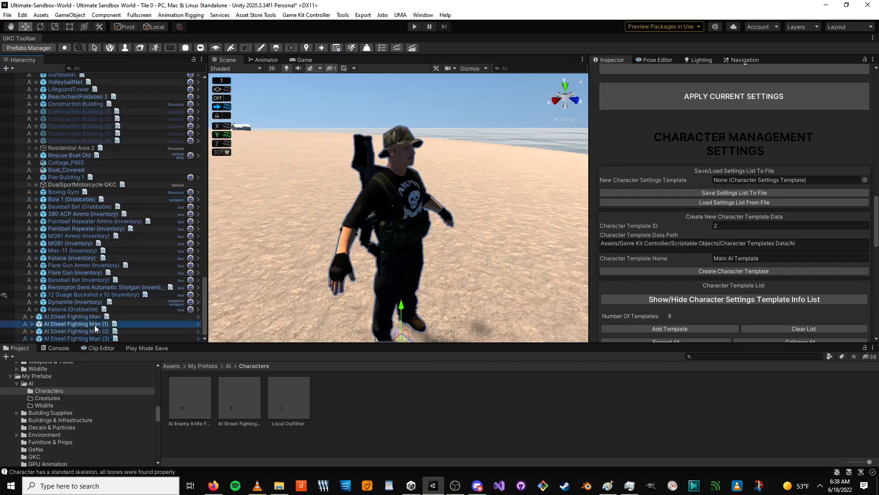
scroll(389, 288, down, 4)
drag(390, 288, 344, 263)
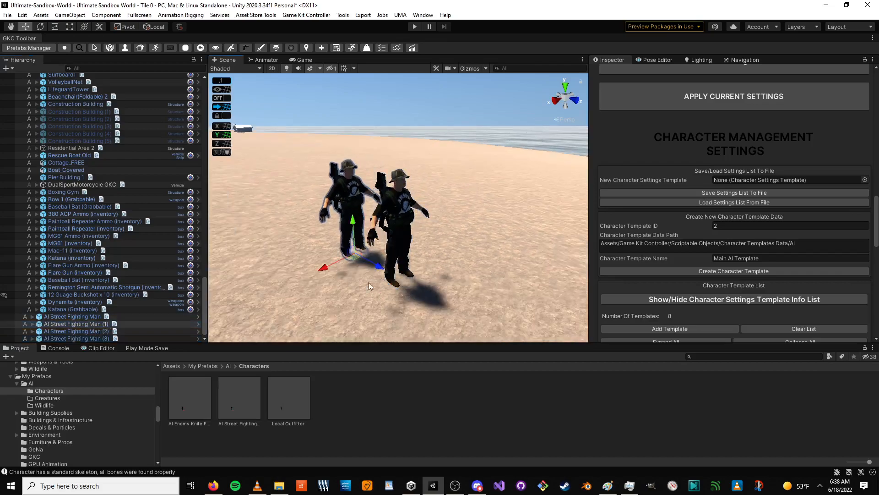
click(115, 331)
drag(378, 298, 459, 247)
click(94, 339)
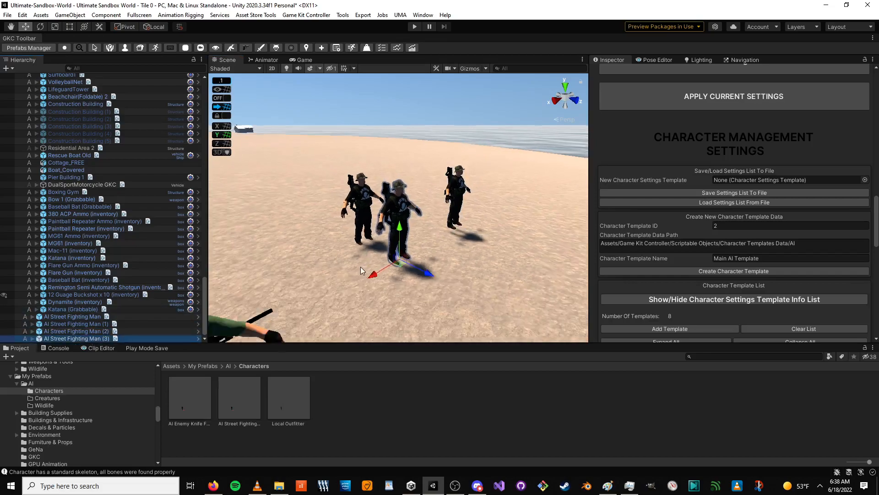
drag(378, 277, 290, 324)
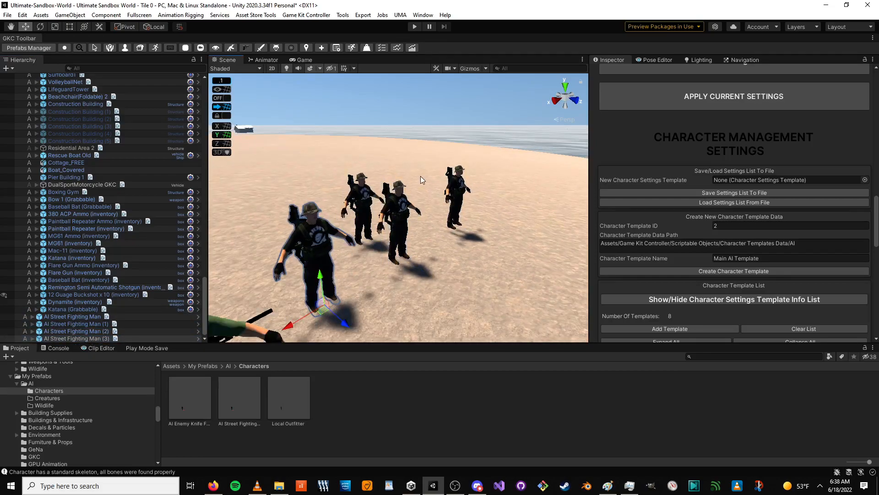
key(ctrl+s)
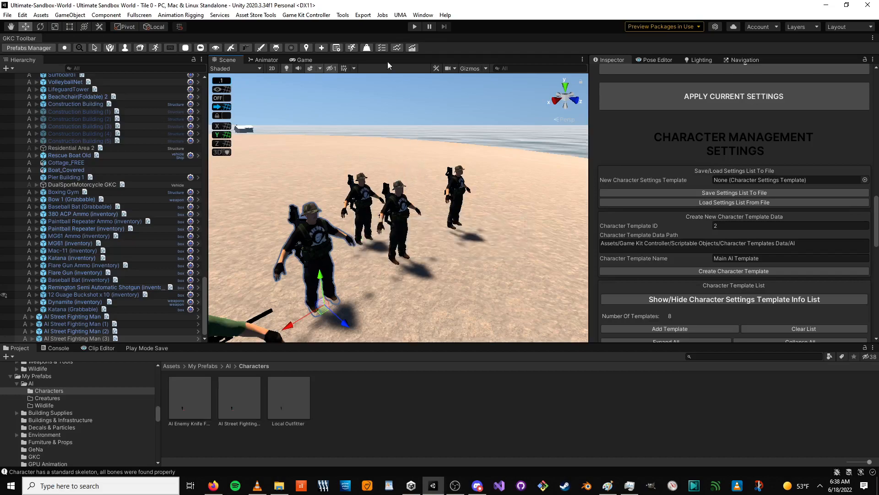
- Play-test the scene in full screen, running the player up to the Street Fighting Man enemies
click(415, 27)
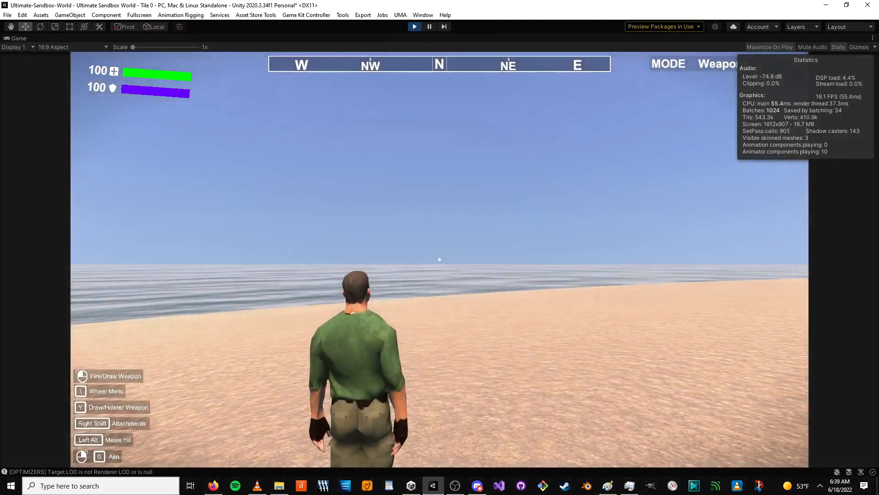
key(F10)
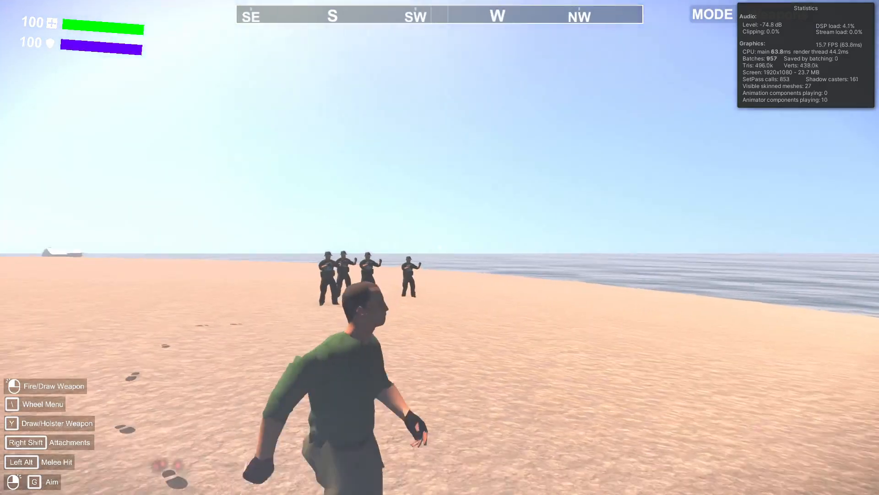
key(w)
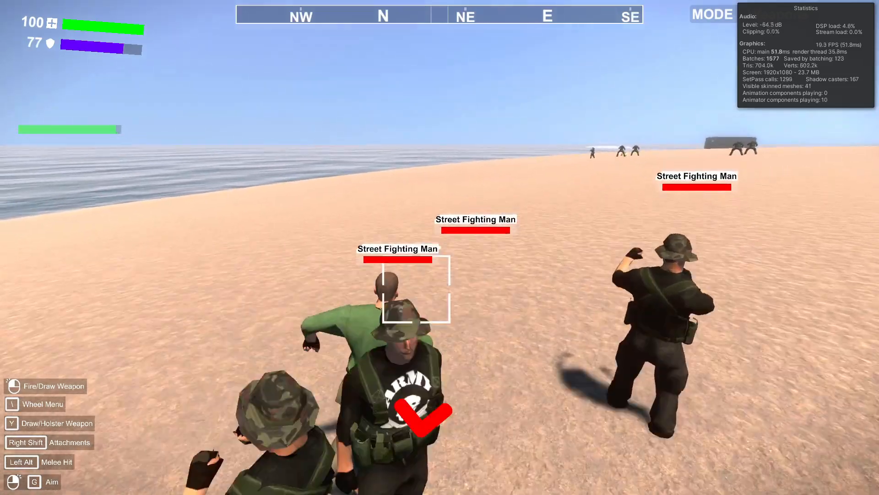
key(s)
key(w)
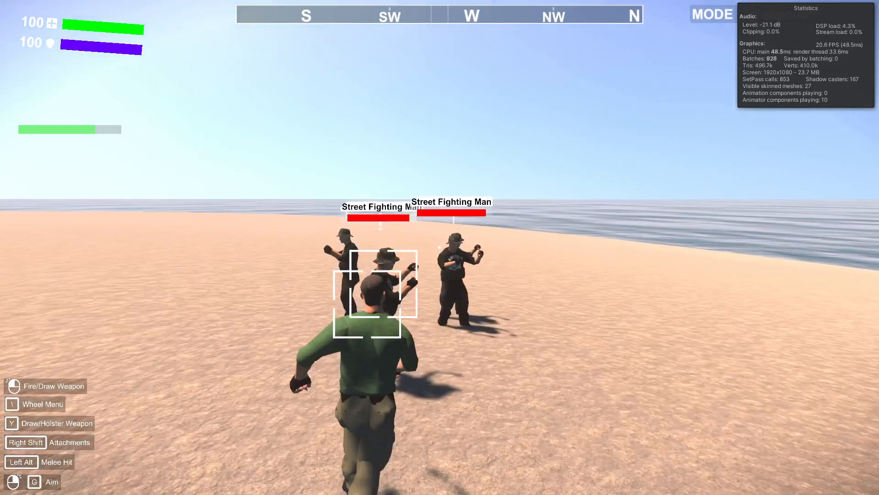
- Test close combat by landing melee hits on the Street Fighting Man group, and move the player away
key(alt)
key(alt)
key(alt)
key(d)
key(s)
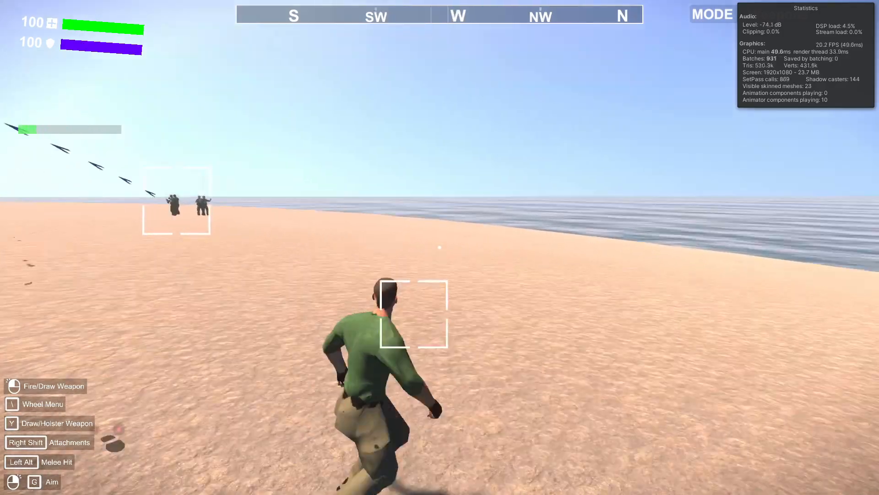
- Run the player over to the New AI soldiers and pick up guns from the items lying on the sand
key(w)
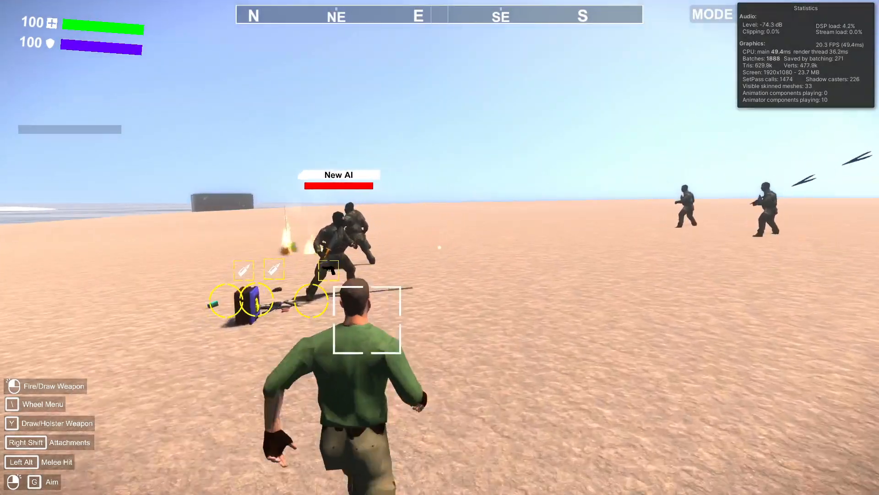
key(w)
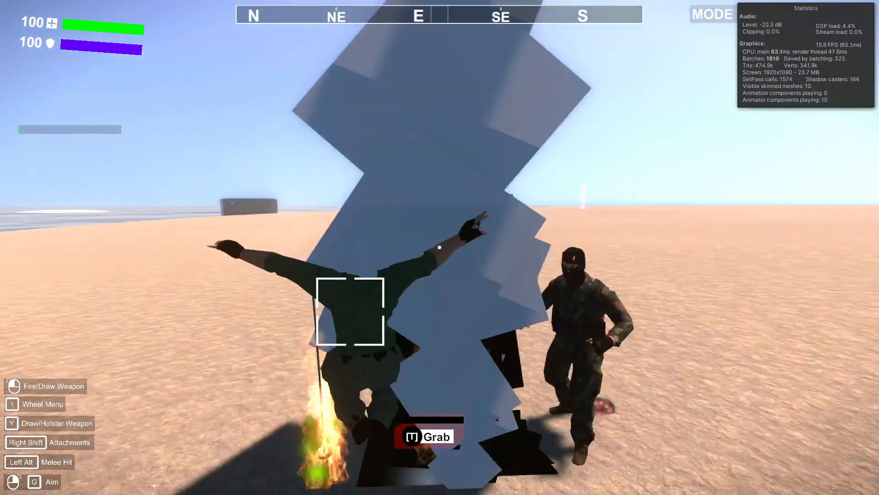
key(w)
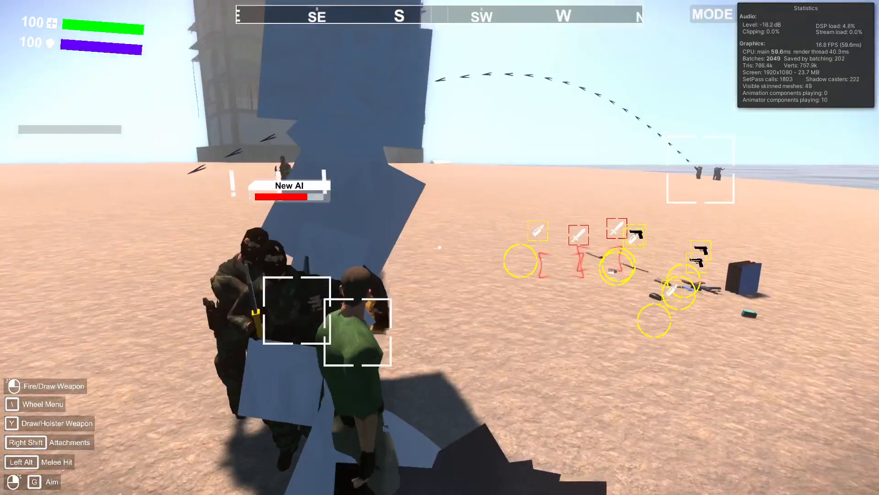
key(w)
key(e)
key(e)
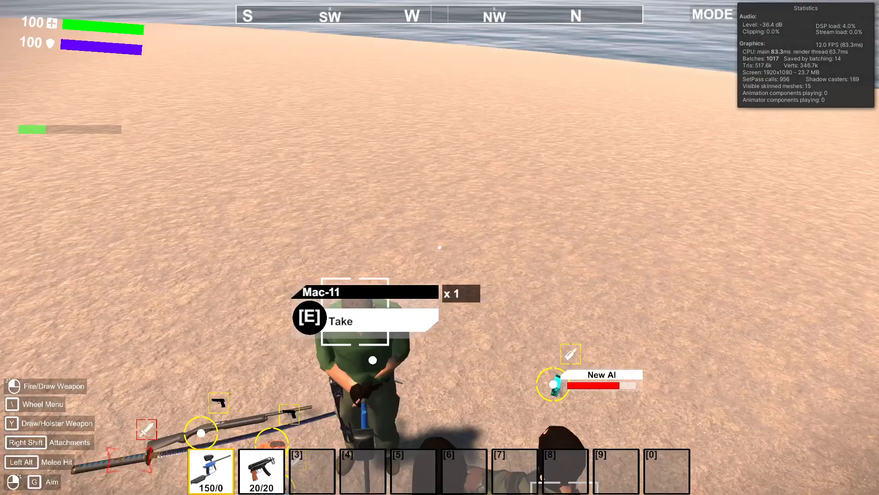
- Equip the weapon in slot 2, advance on the masked enemy beside the fallen soldiers, and fire at it
key(w)
key(2)
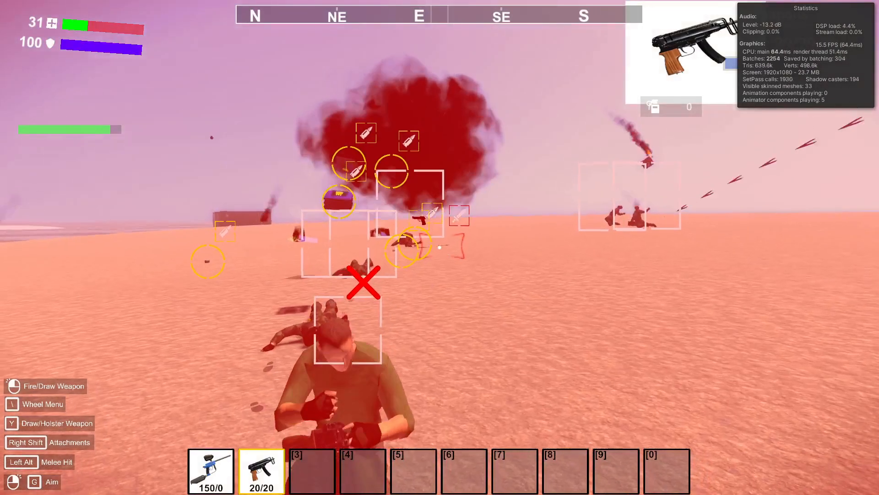
key(y)
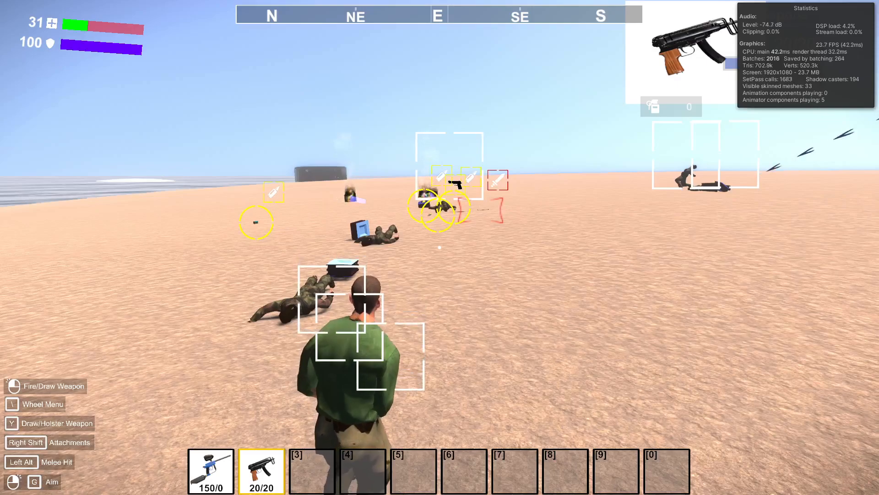
key(y)
key(w)
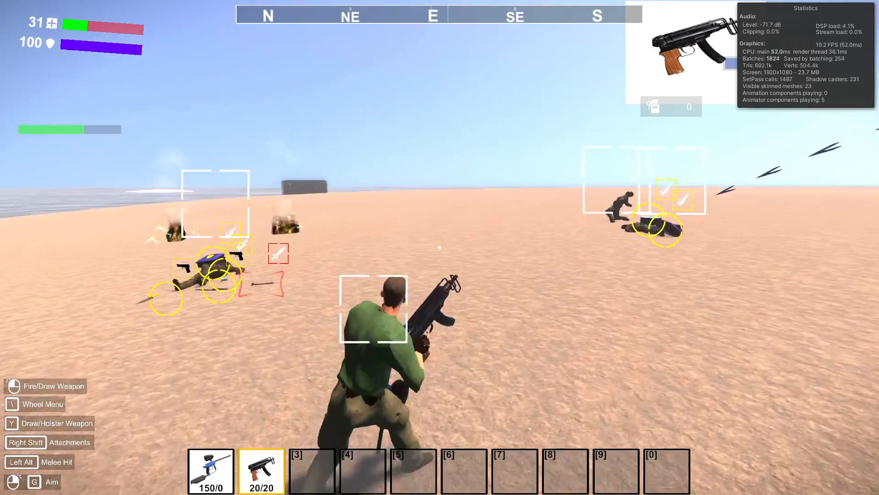
key(w)
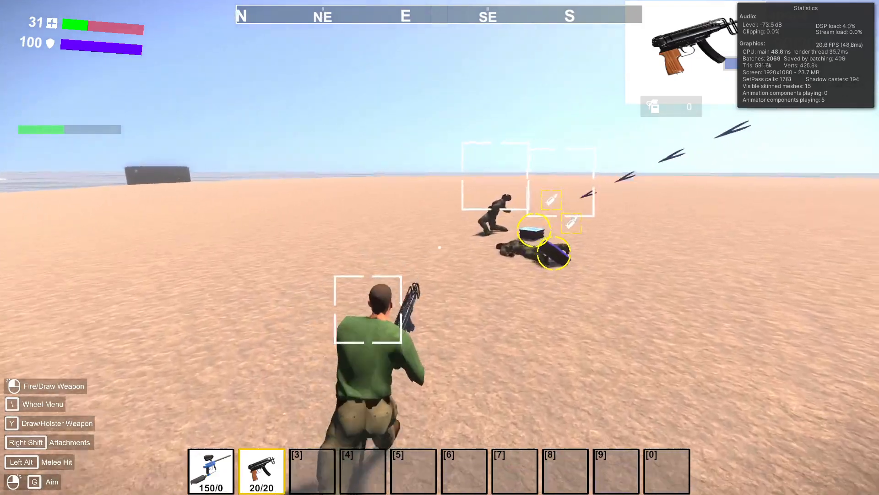
key(w)
right_click(439, 248)
click(440, 247)
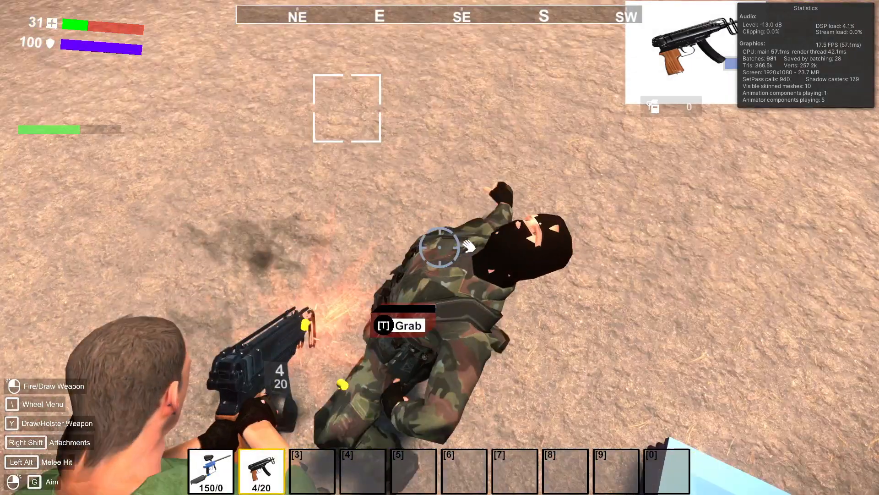
- Stop aiming, run the player back to the burning pickups, and take the flaming sword
right_click(439, 247)
key(w)
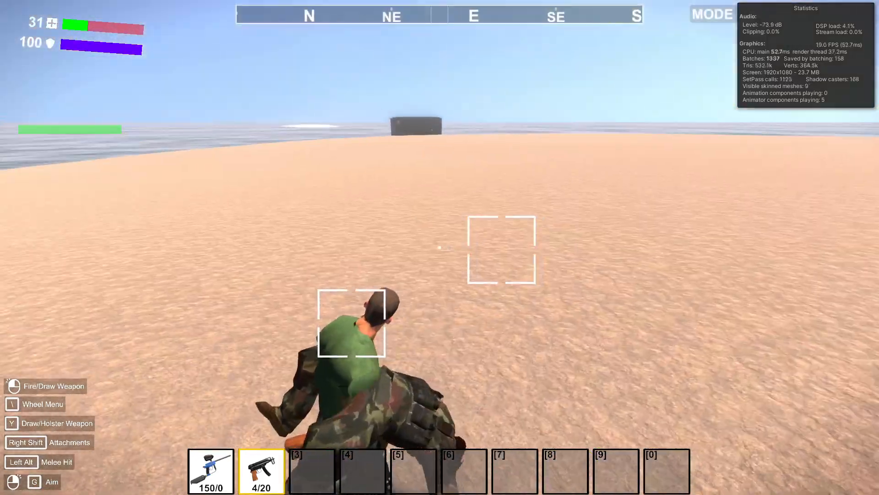
key(y)
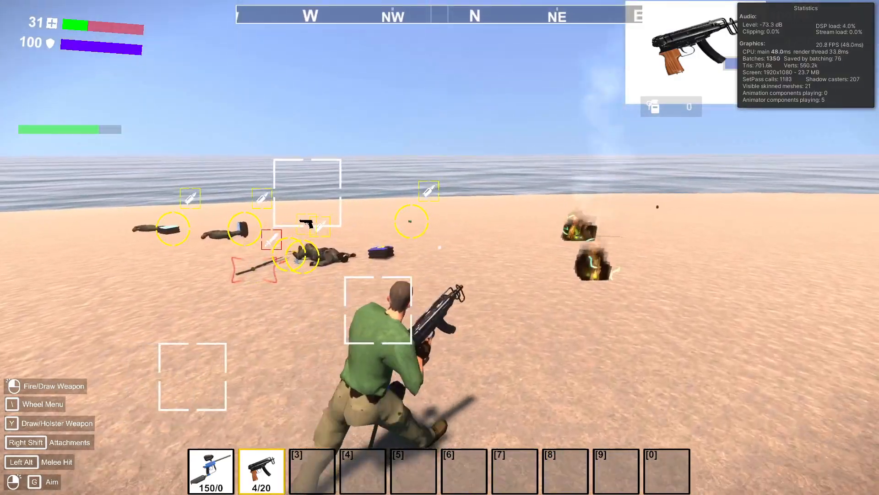
key(w)
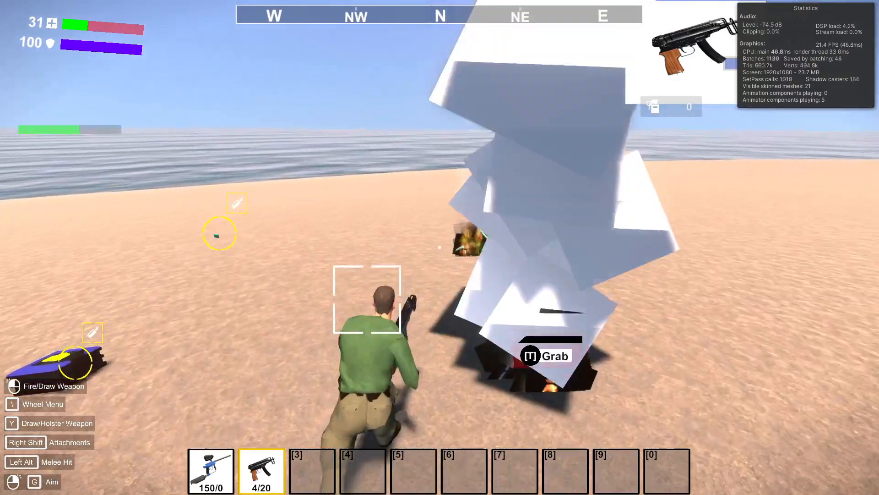
key(e)
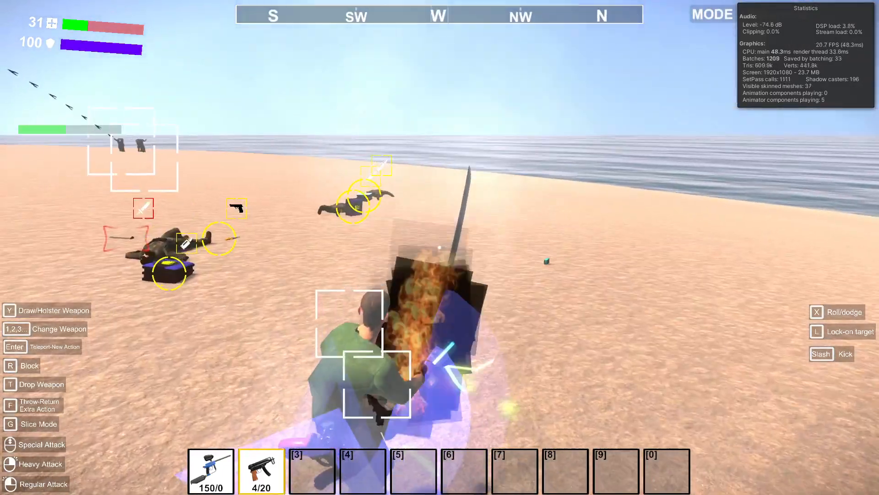
- Test the flaming sword with several swings and run the player across the beach to the distant Street Fighting Man group
click(440, 247)
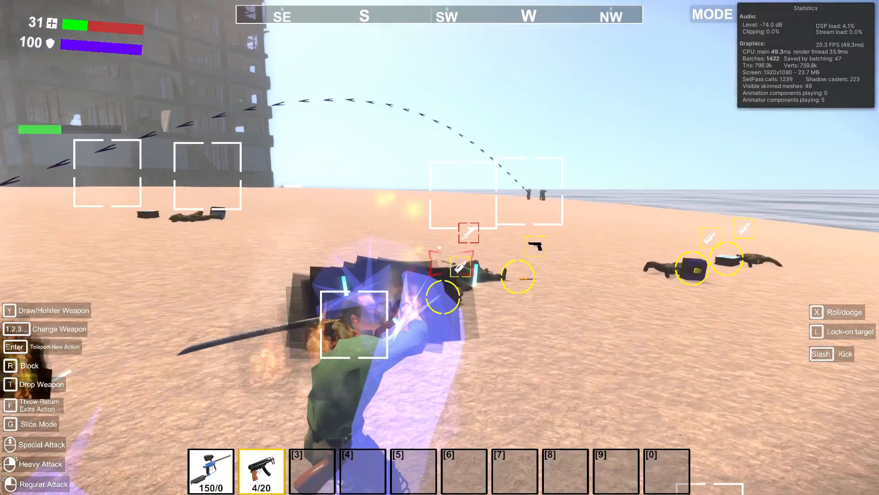
key(w)
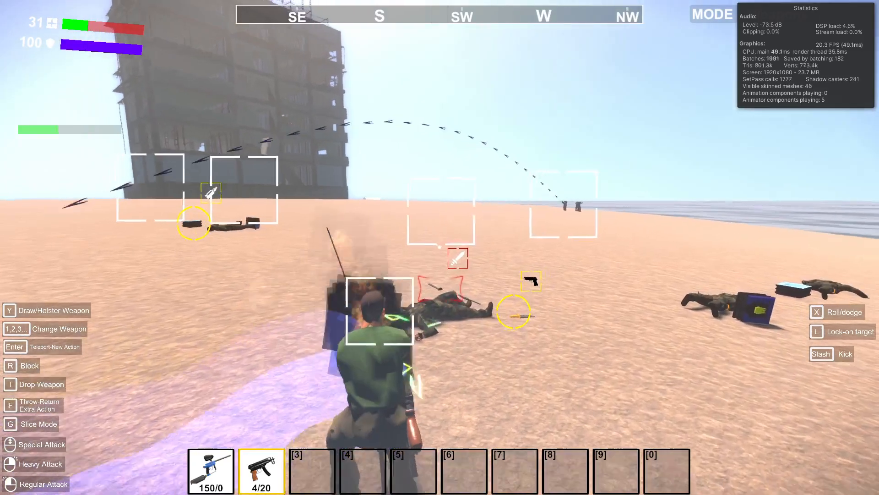
key(w)
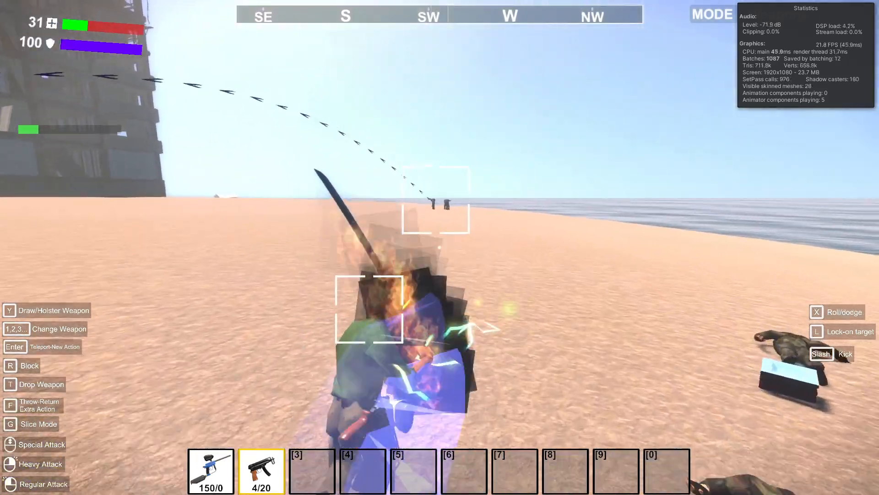
click(439, 247)
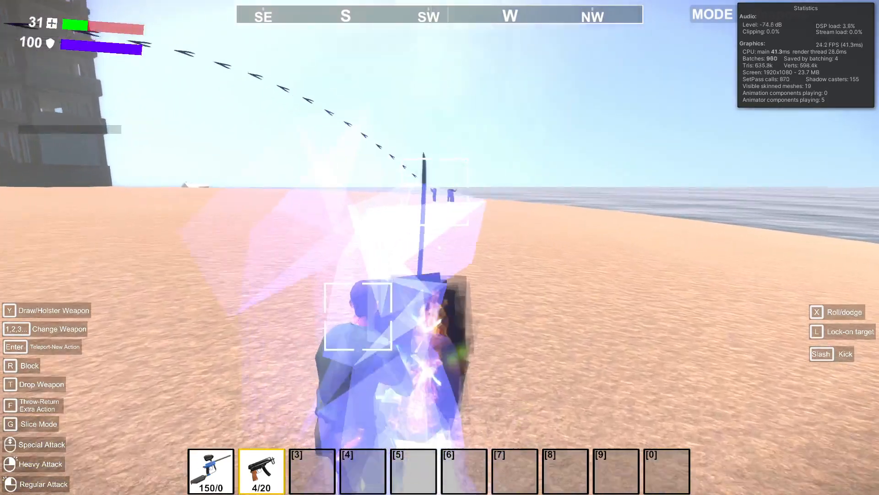
key(w)
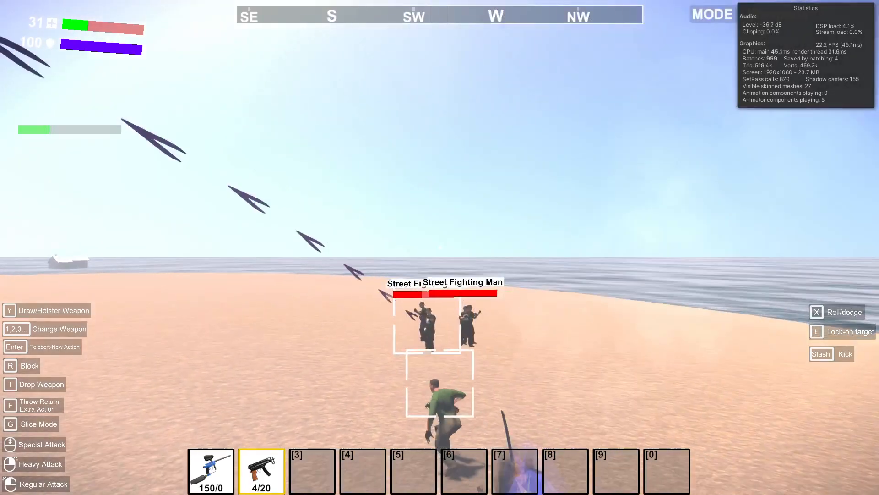
- Fire the slot 2 submachine gun at the Street Fighting Man group until its magazine is empty
click(440, 247)
click(440, 247)
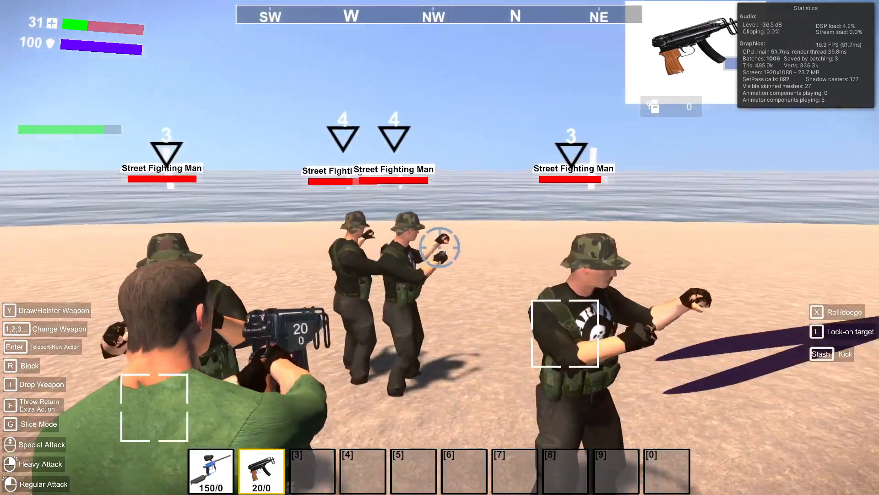
click(440, 247)
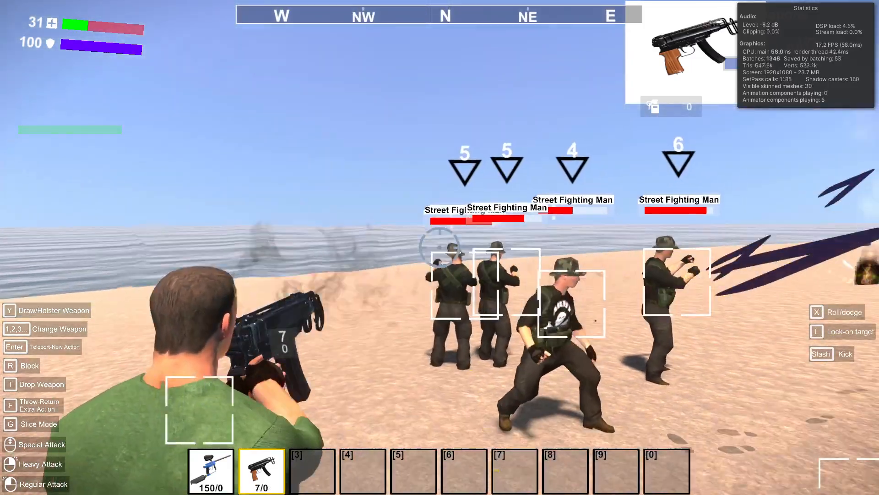
click(439, 247)
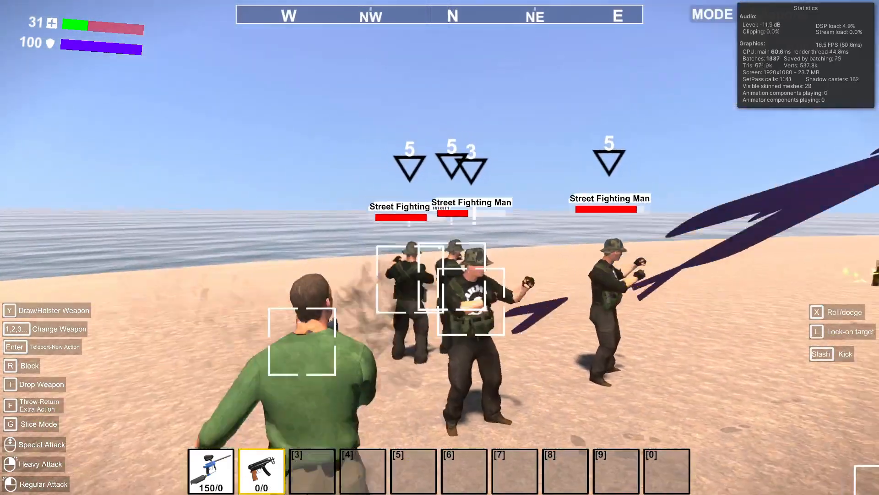
- Equip the paintball gun in slot 1, shoot at the Street Fighting Man group, and back the player away from them
key(1)
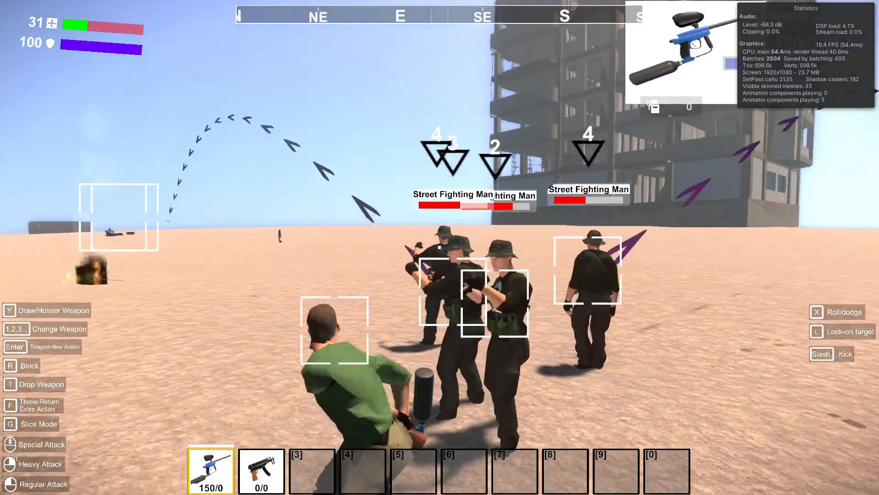
click(440, 248)
click(440, 247)
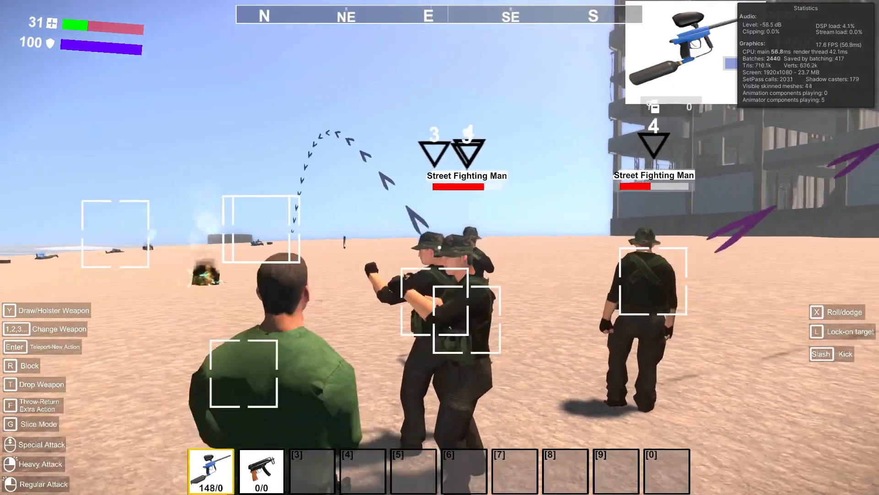
key(a)
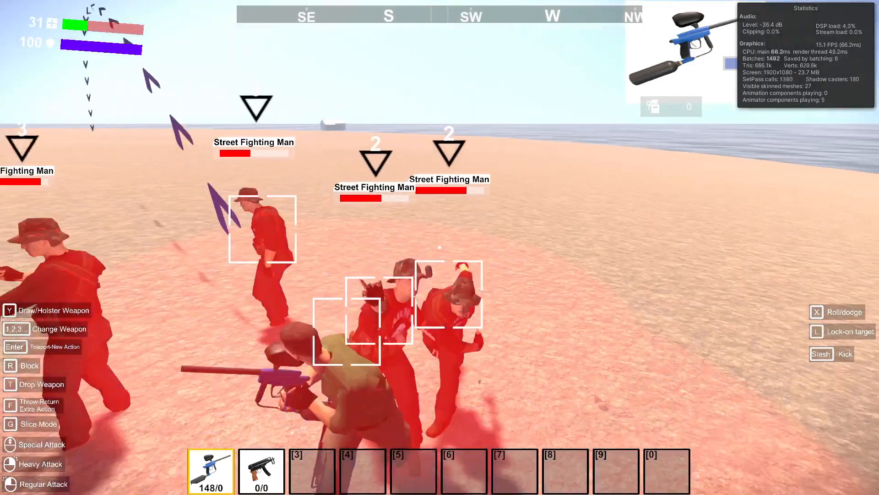
key(s)
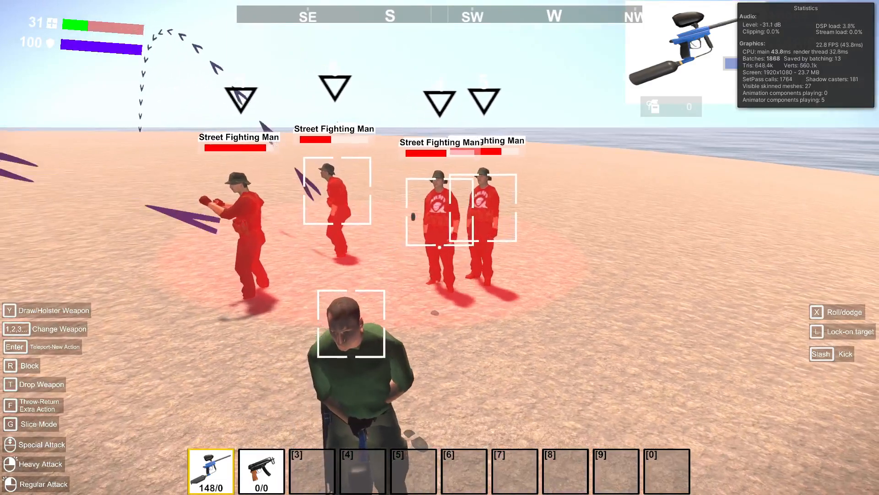
key(a)
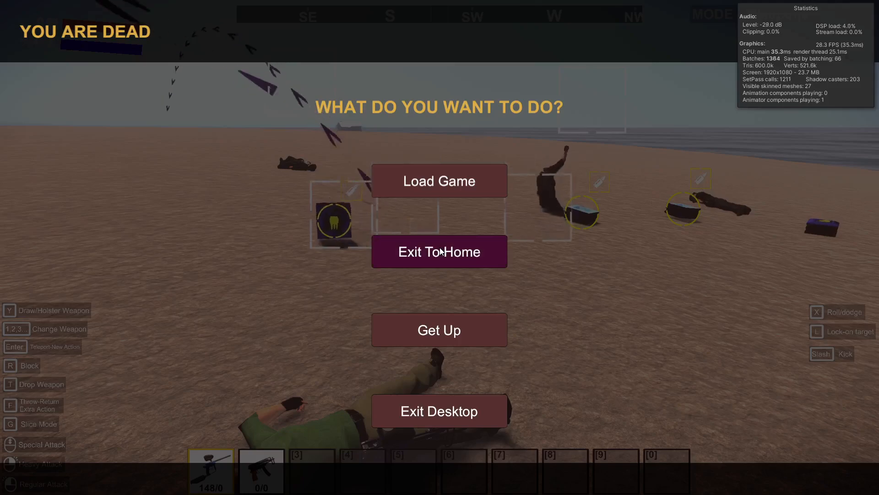
- Revive the player with Get Up and run across the sand past the fallen fighters
click(439, 328)
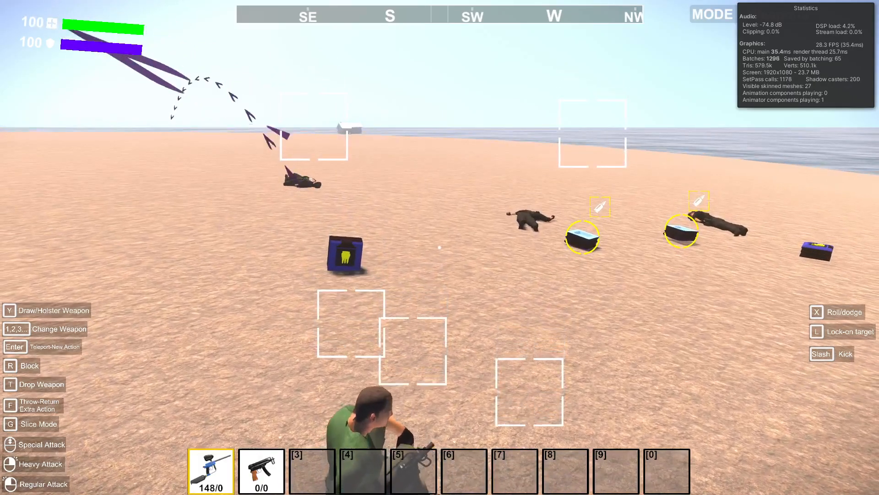
key(d)
key(w)
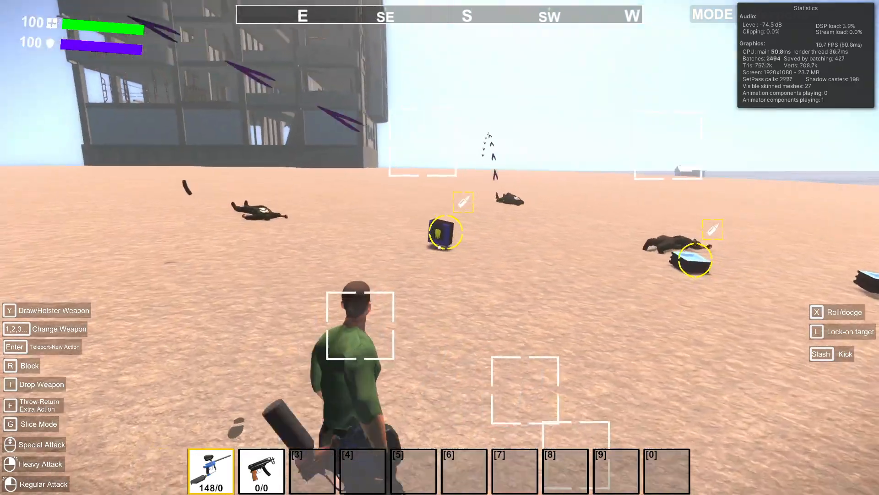
key(d)
key(w)
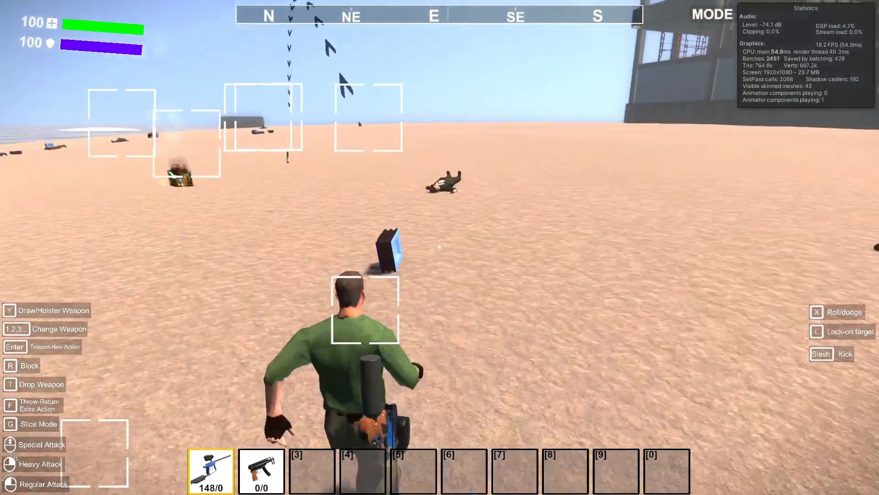